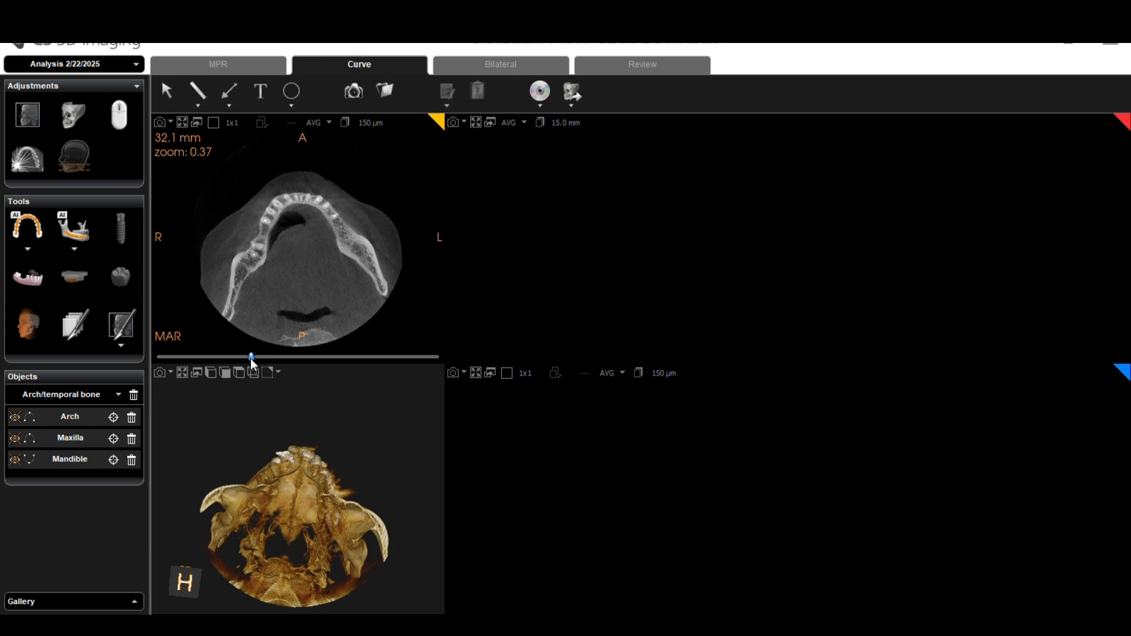
# Step: Trace a manual arch curve through the mandible on the 31.3 mm axial slice, from the right posterior end around to the left posterior end
pyautogui.moveTo(251, 357); pyautogui.dragTo(248, 360)
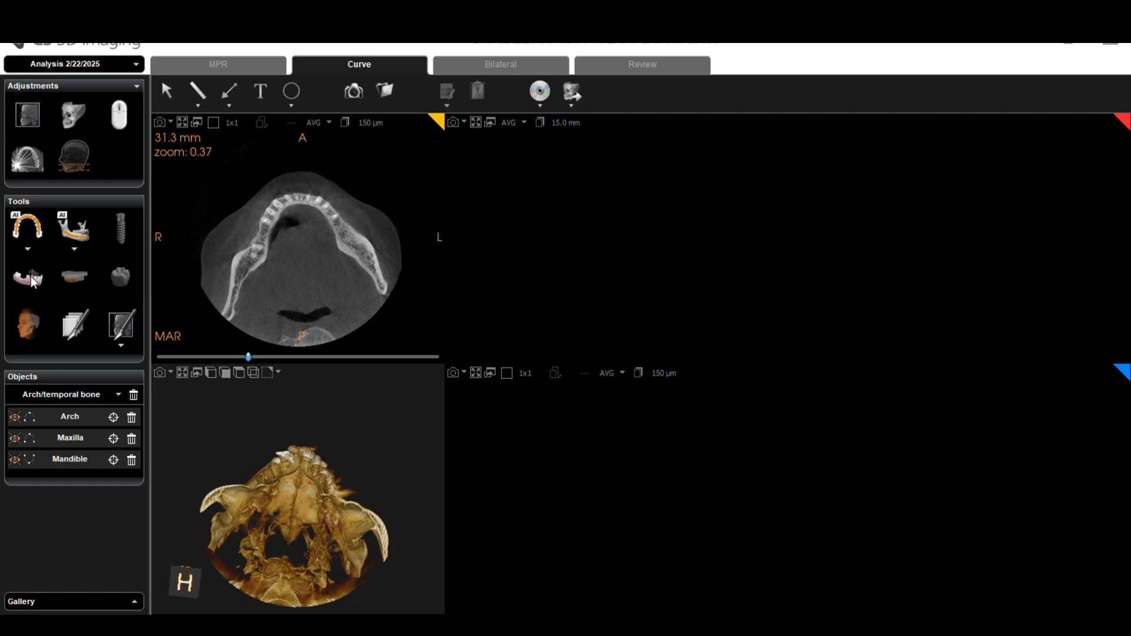
pyautogui.click(31, 312)
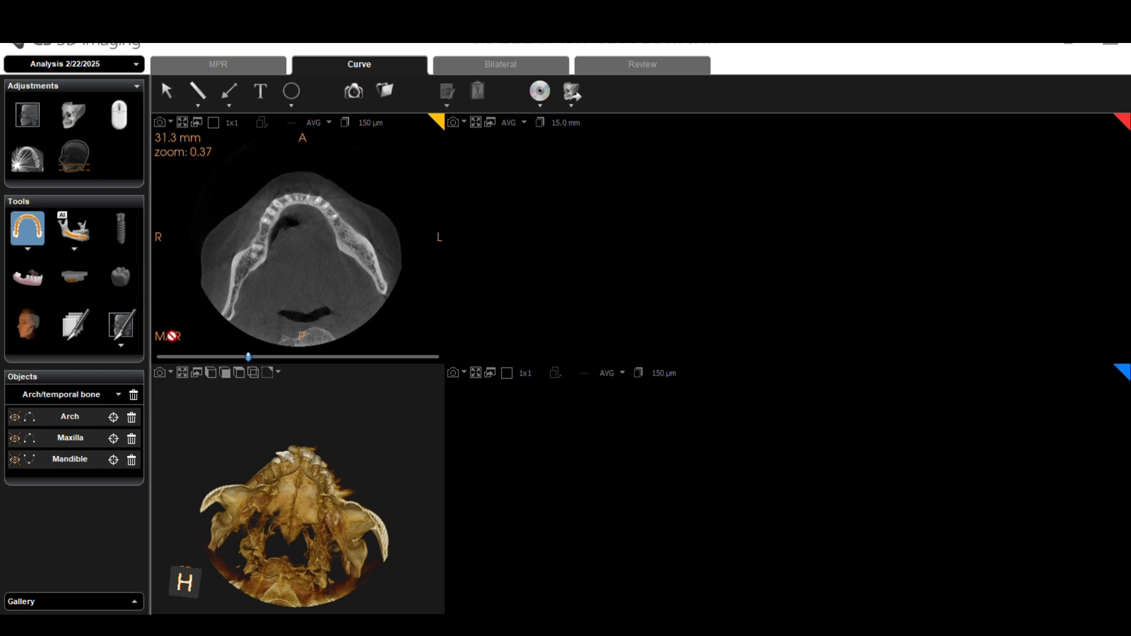
pyautogui.click(225, 316)
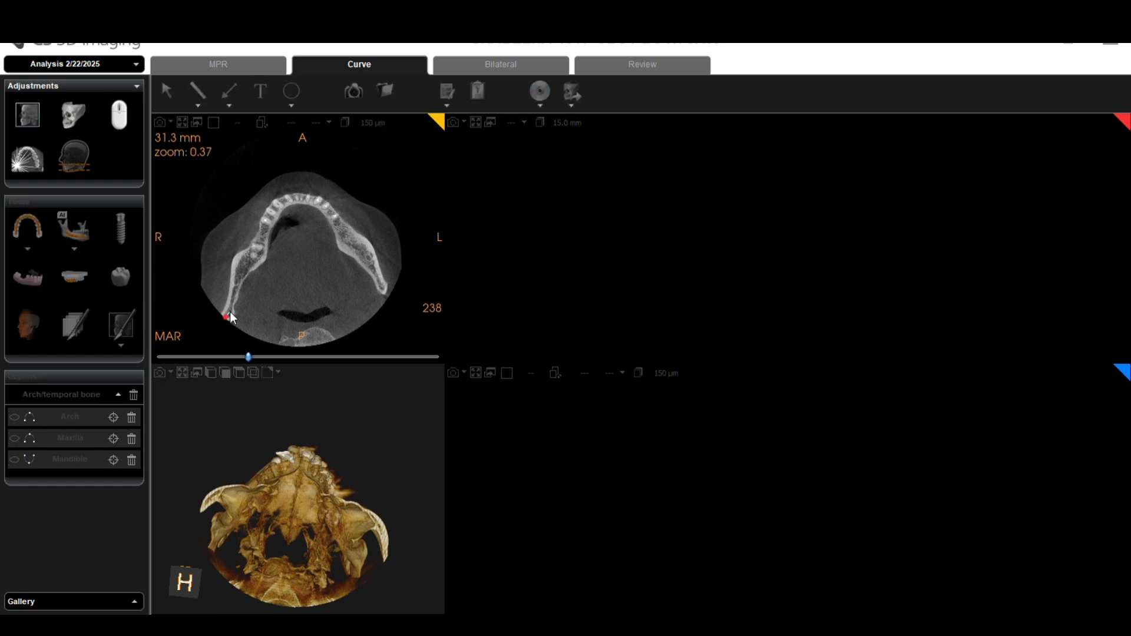
pyautogui.click(233, 300)
pyautogui.click(236, 290)
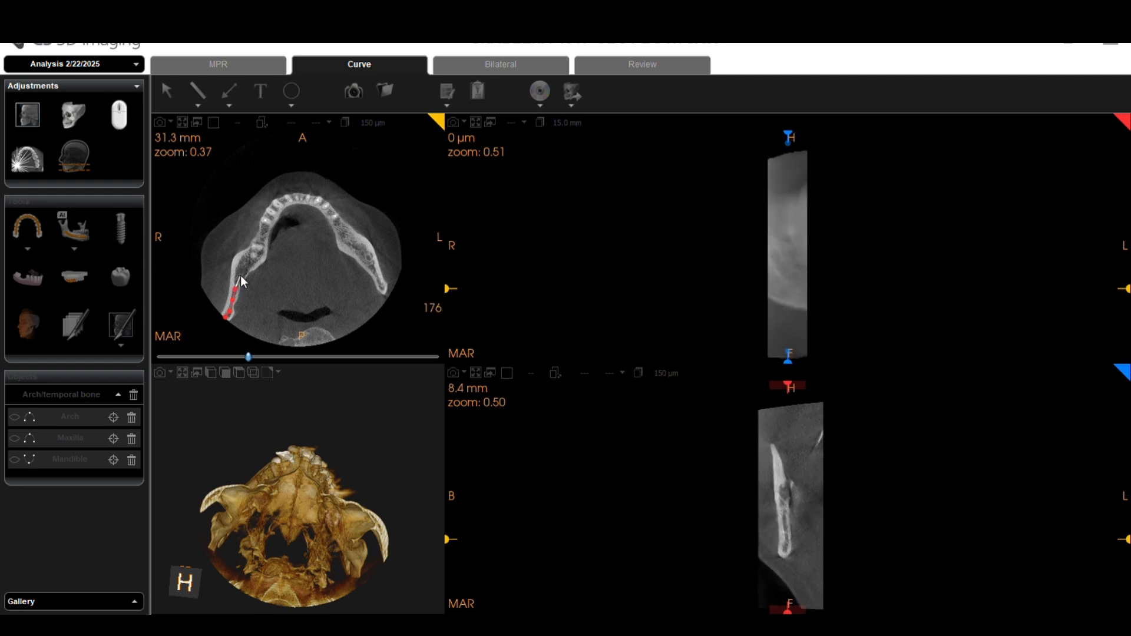
pyautogui.click(241, 276)
pyautogui.click(244, 266)
pyautogui.click(251, 259)
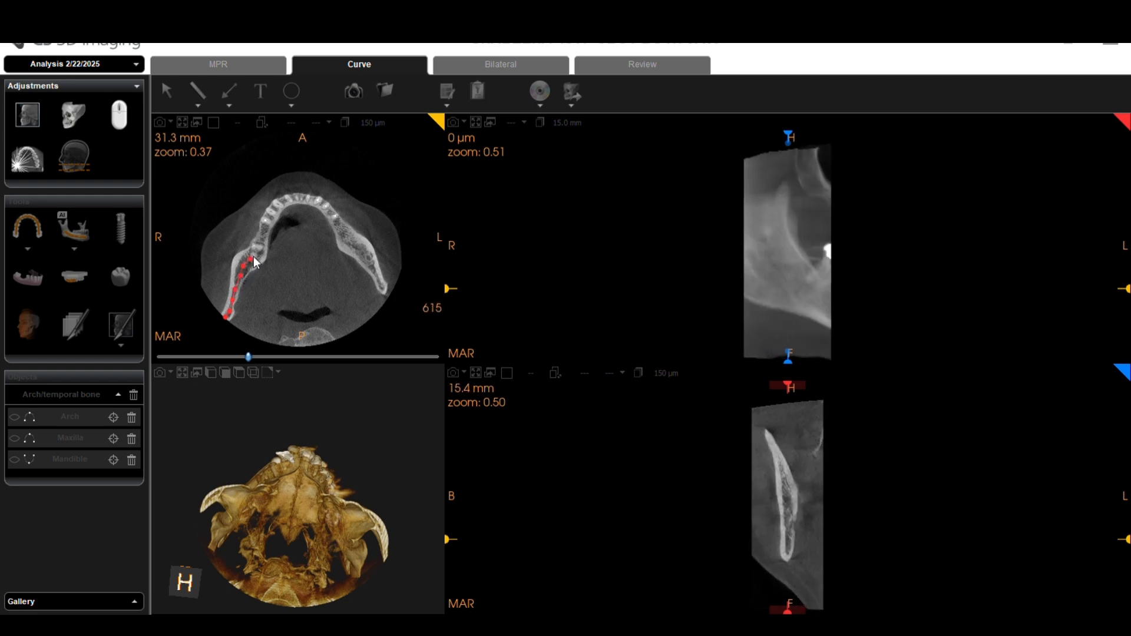
pyautogui.click(256, 253)
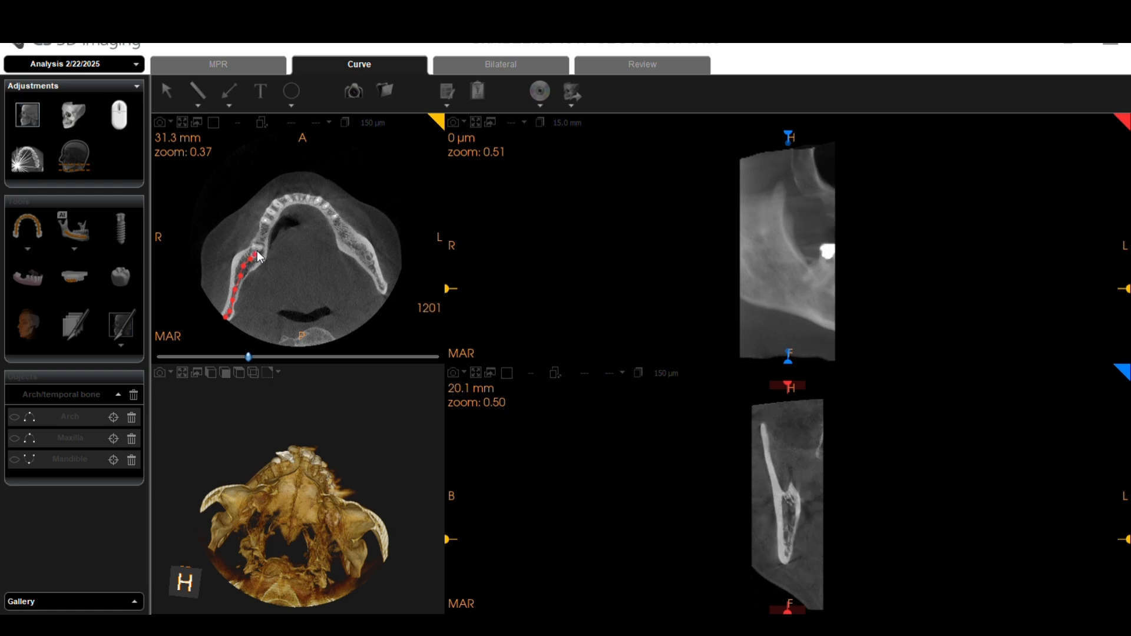
pyautogui.click(257, 247)
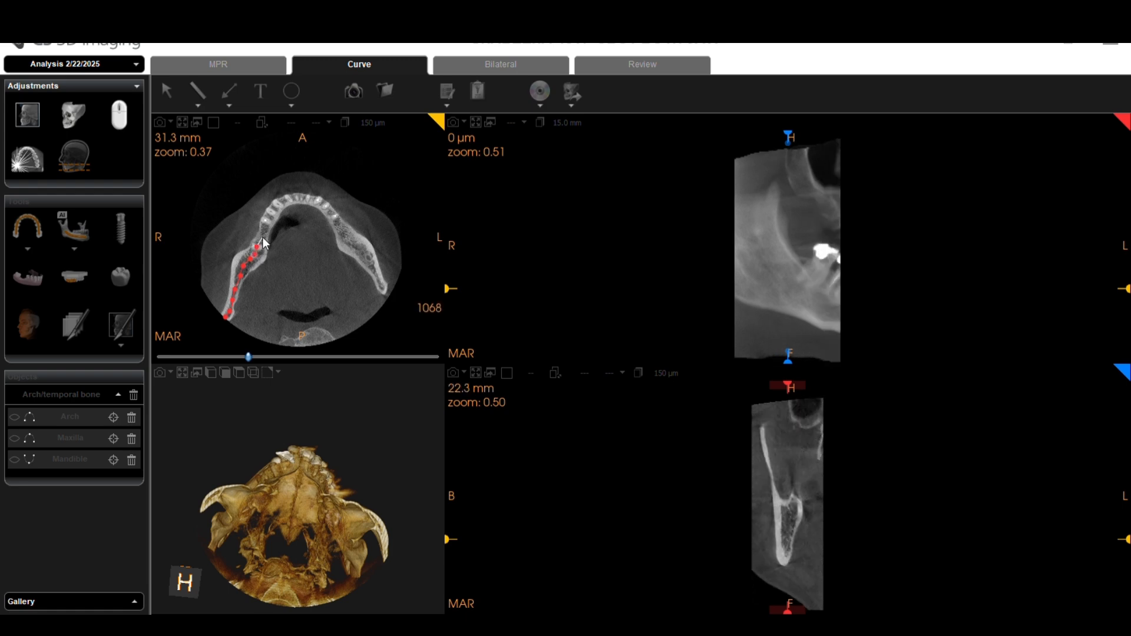
pyautogui.click(263, 237)
pyautogui.click(267, 228)
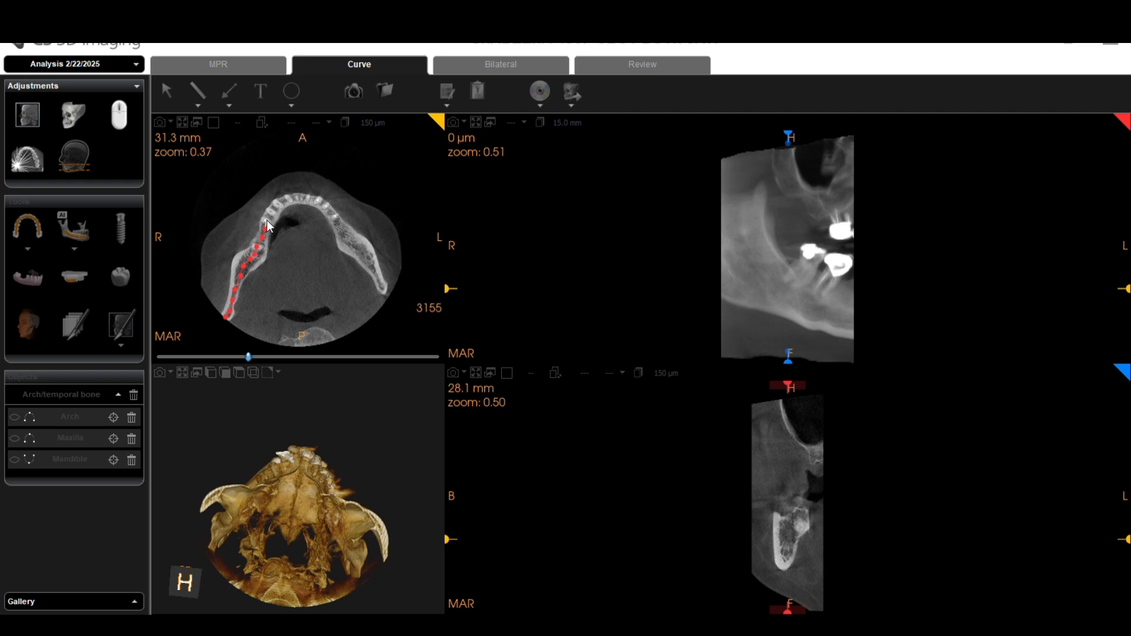
pyautogui.click(267, 220)
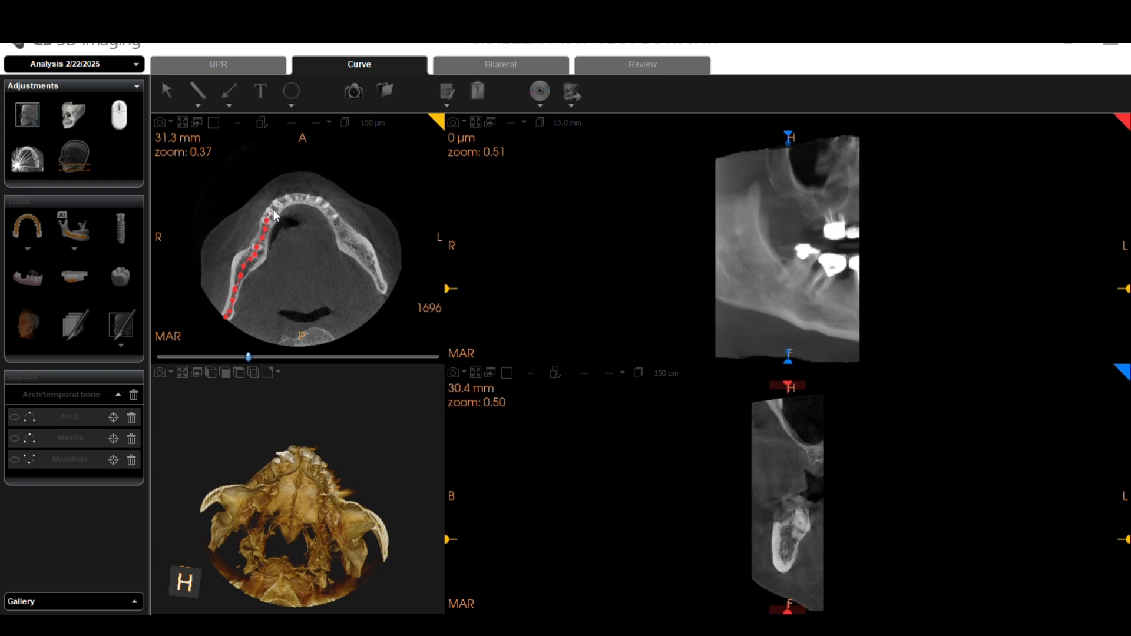
pyautogui.click(272, 211)
pyautogui.click(277, 203)
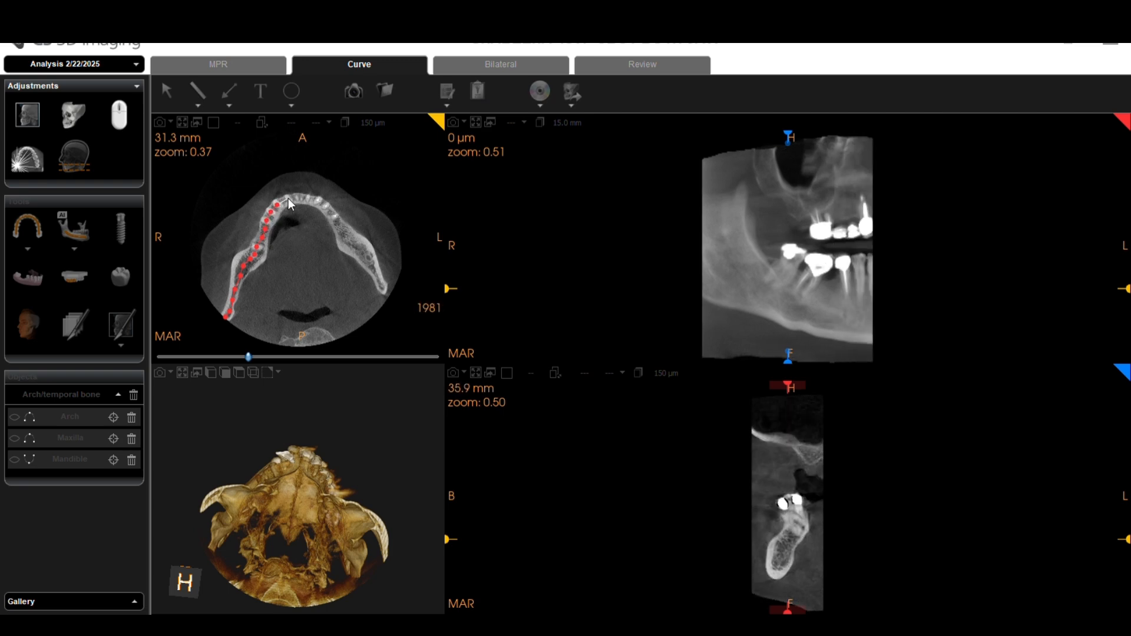
pyautogui.click(288, 198)
pyautogui.click(299, 197)
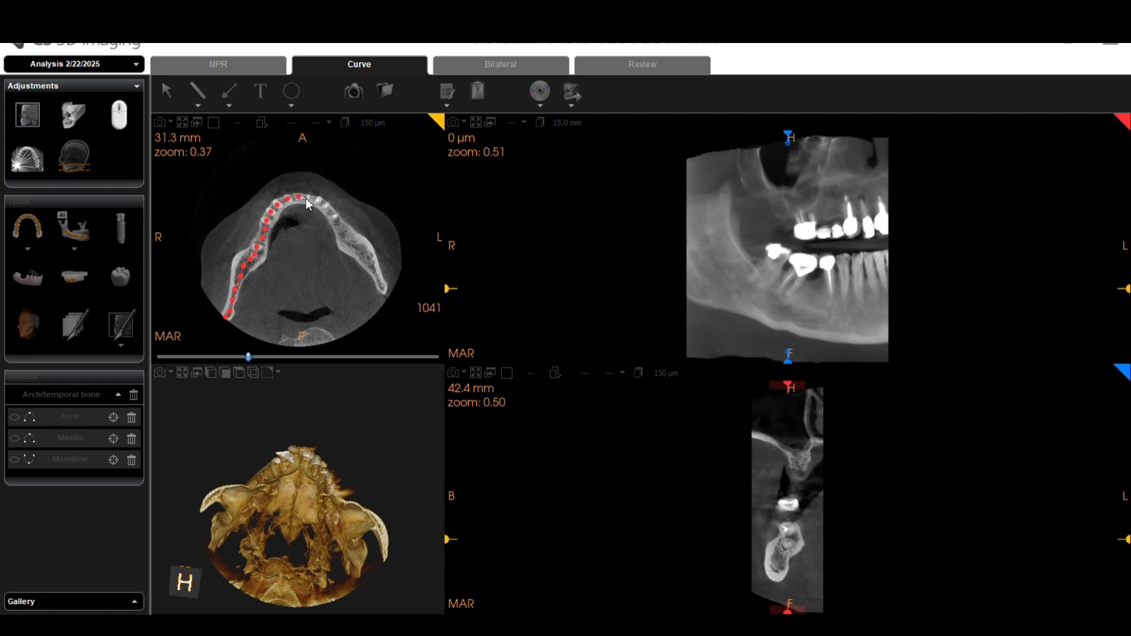
pyautogui.click(307, 199)
pyautogui.click(313, 200)
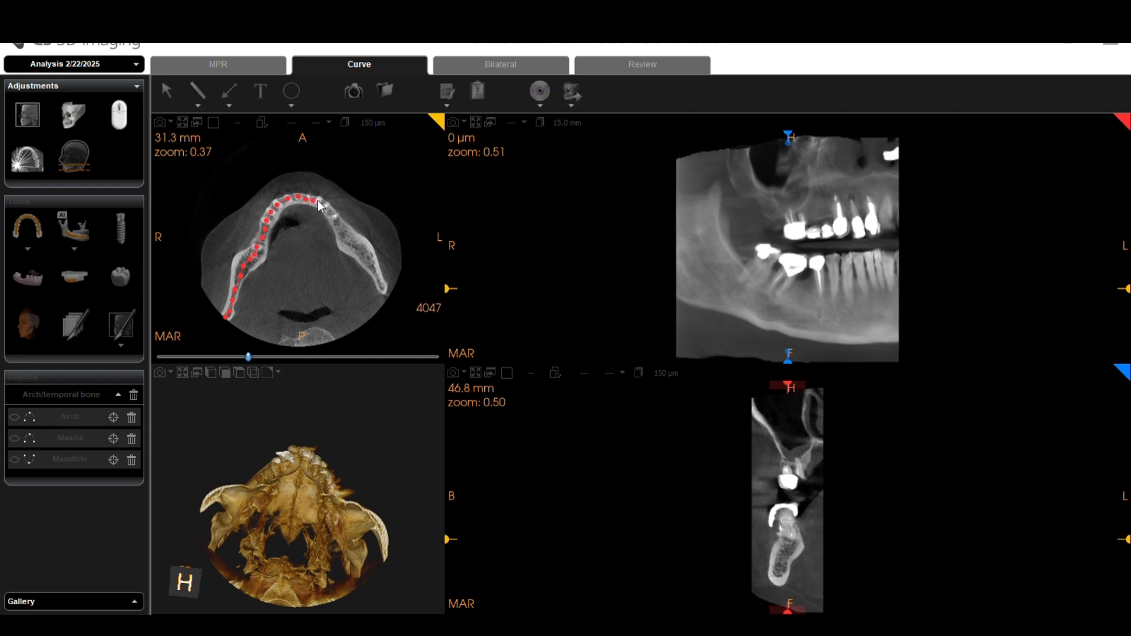
pyautogui.click(320, 200)
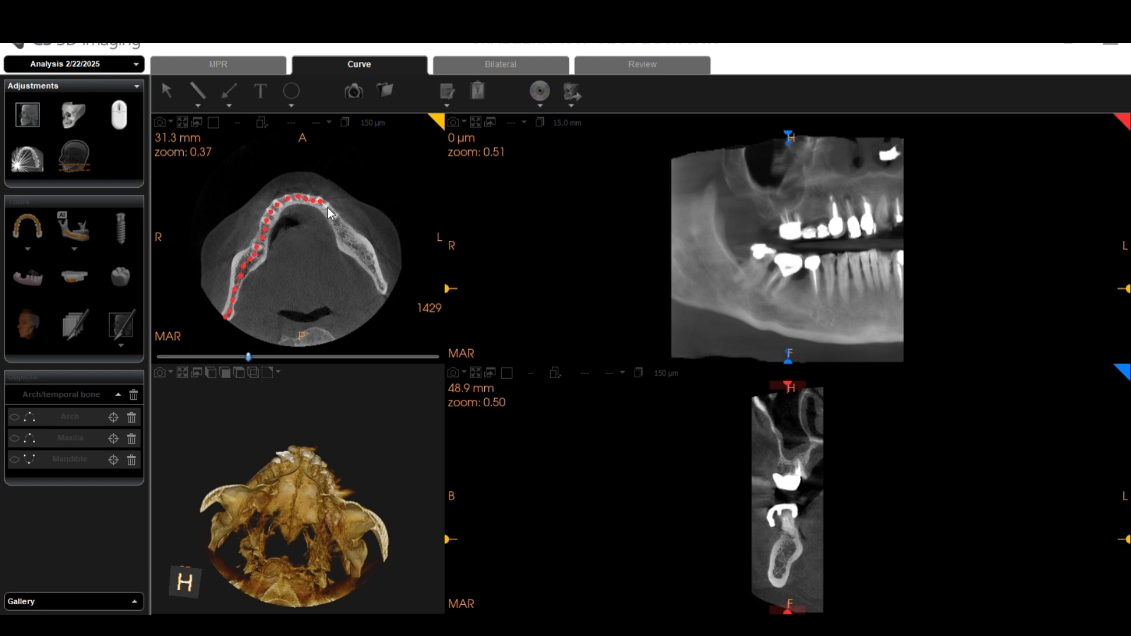
pyautogui.click(327, 208)
pyautogui.click(334, 215)
pyautogui.click(338, 220)
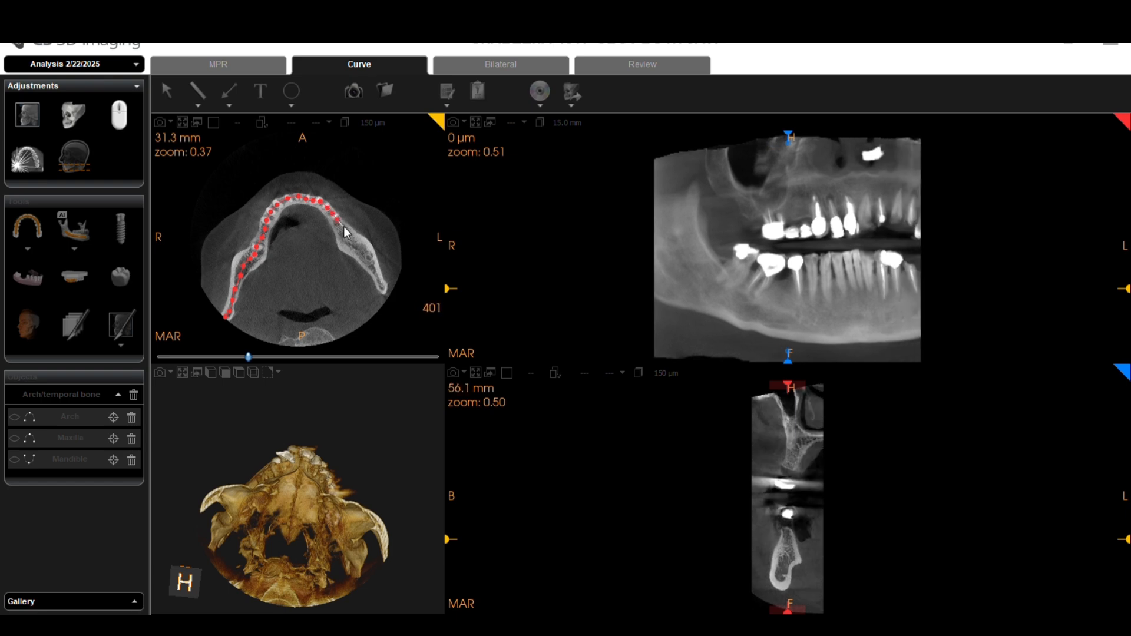
pyautogui.click(344, 226)
pyautogui.click(348, 233)
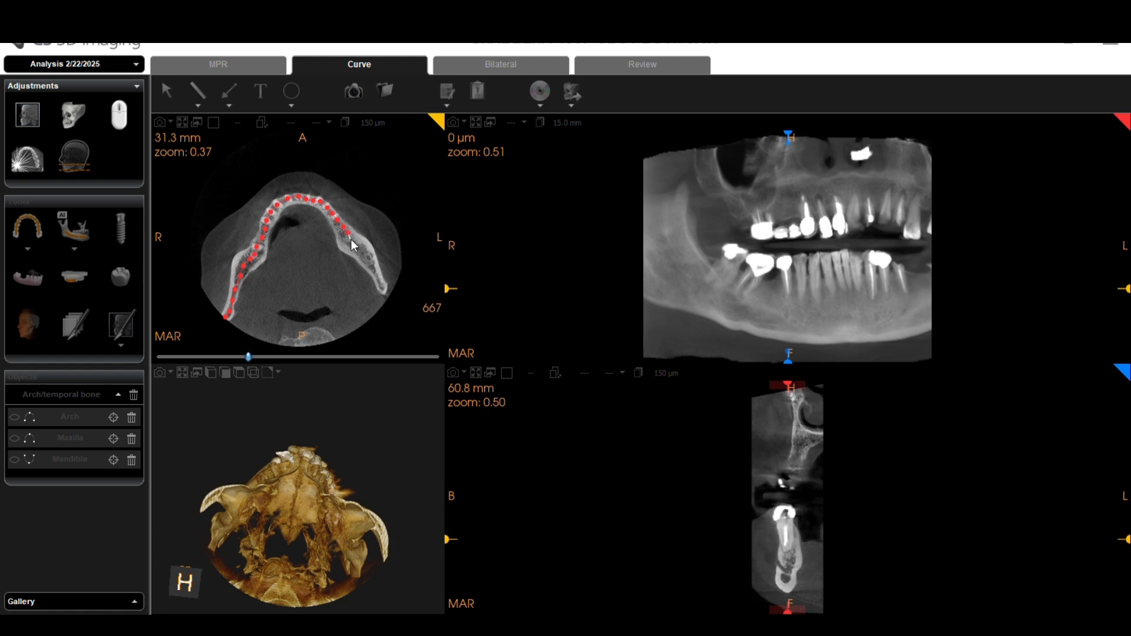
pyautogui.click(352, 239)
pyautogui.click(357, 244)
pyautogui.click(363, 250)
pyautogui.click(368, 257)
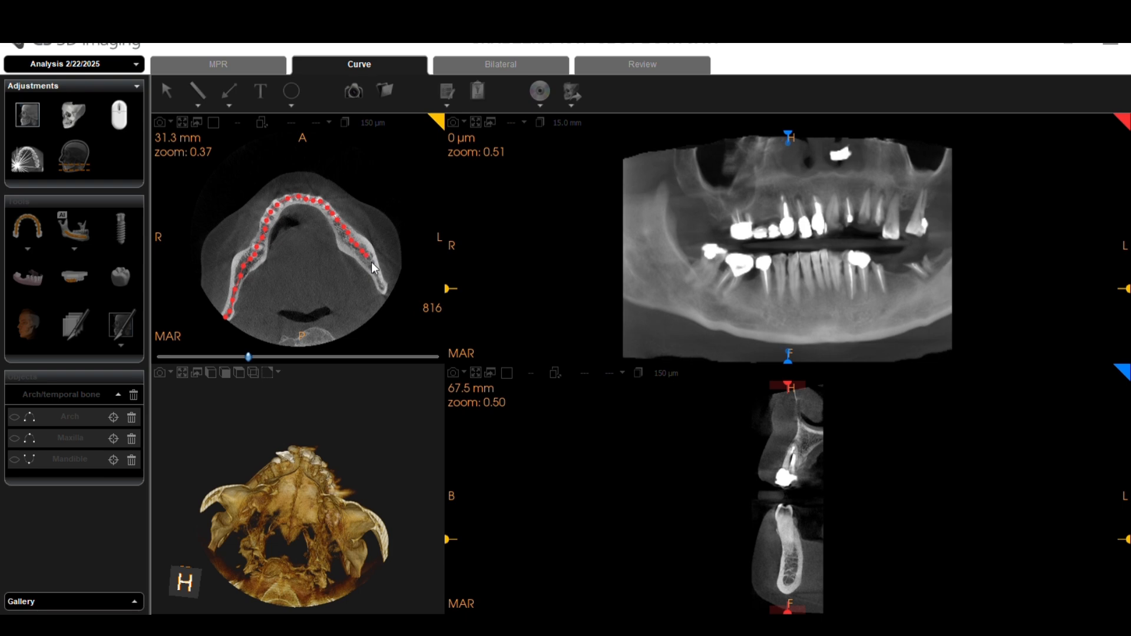
pyautogui.click(374, 266)
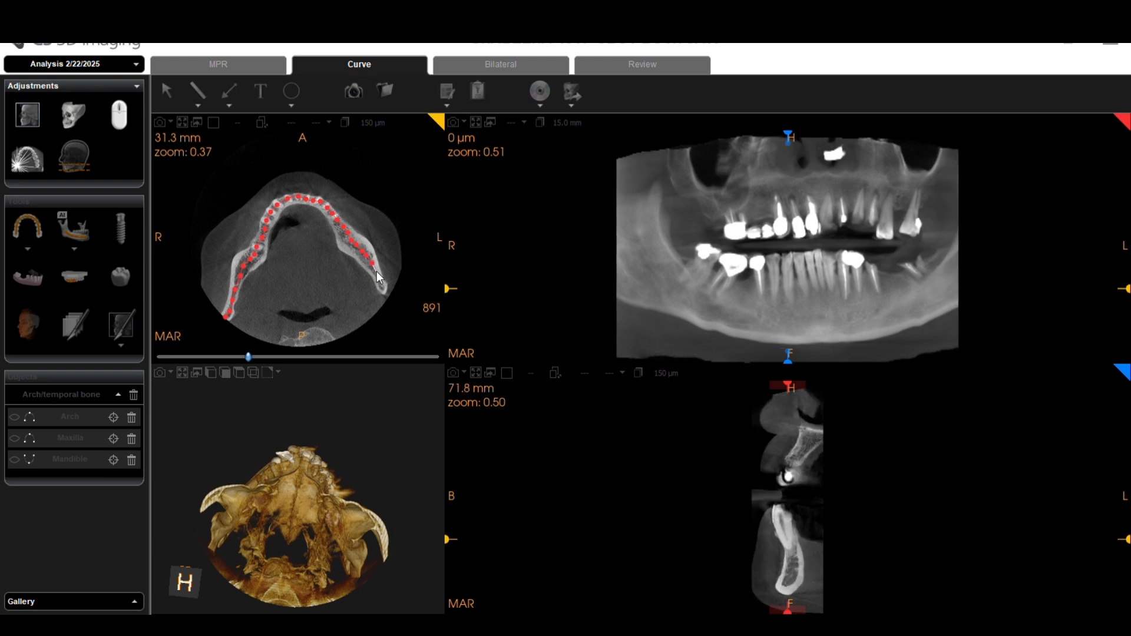
pyautogui.click(376, 271)
pyautogui.click(379, 280)
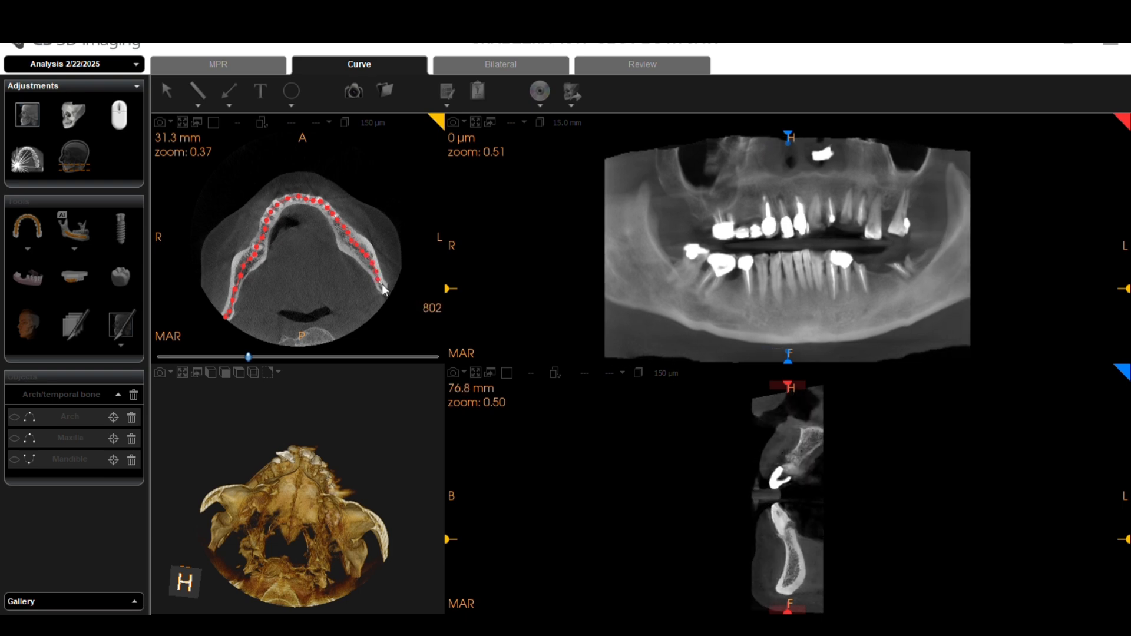
pyautogui.click(382, 286)
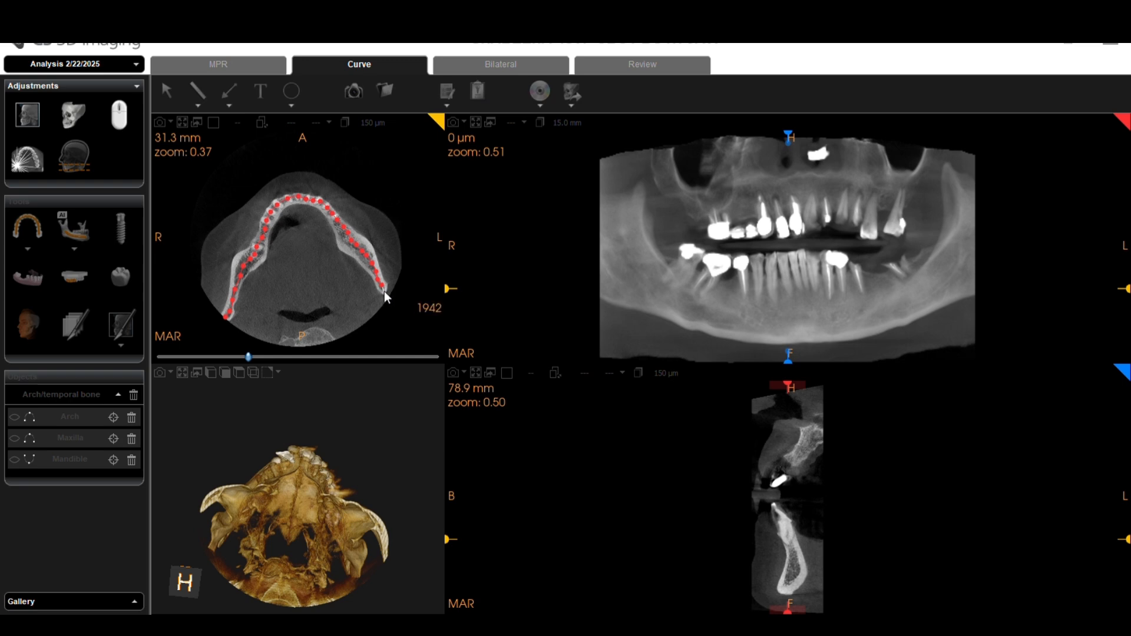
pyautogui.doubleClick(384, 292)
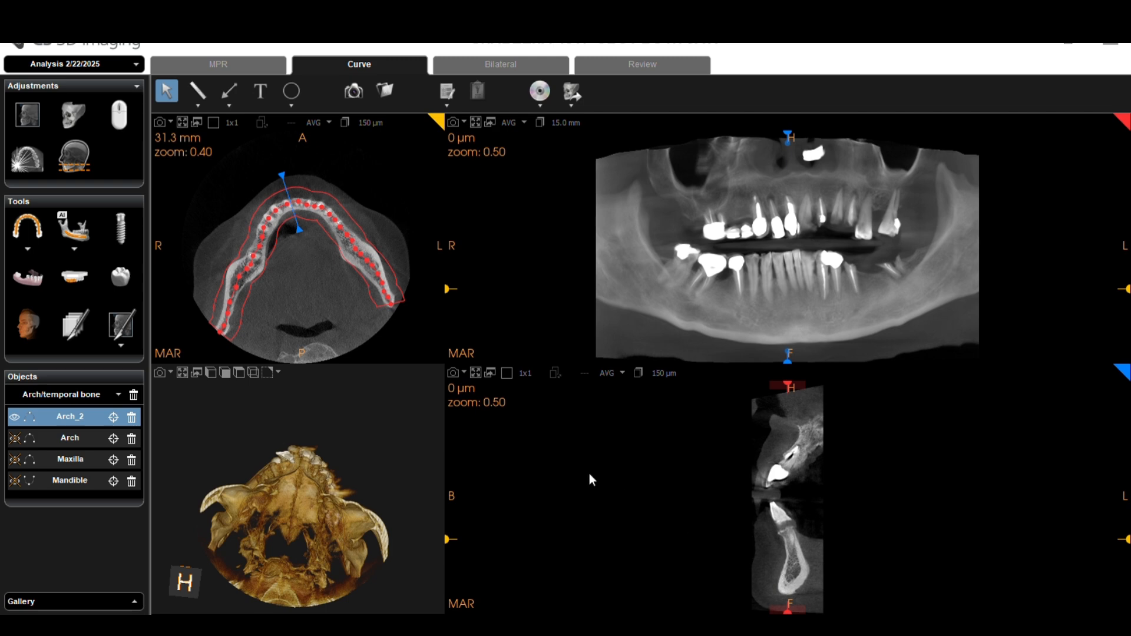
# Step: Crop the displayed volume to the mandible and show the cross-sections in a 3x3 layout
pyautogui.click(77, 166)
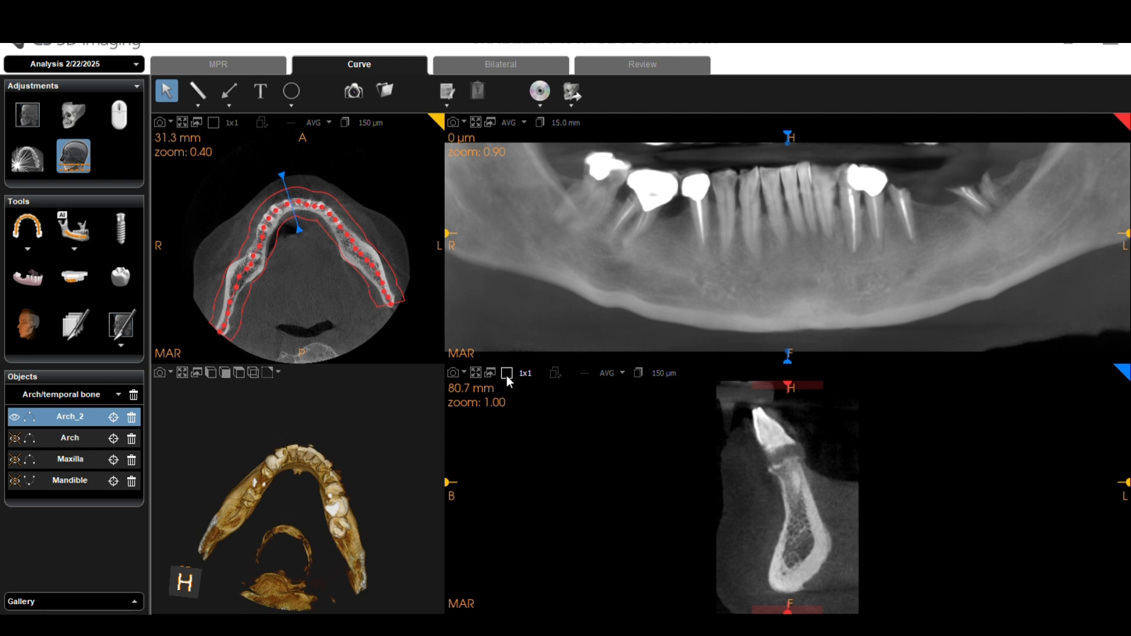
pyautogui.click(520, 400)
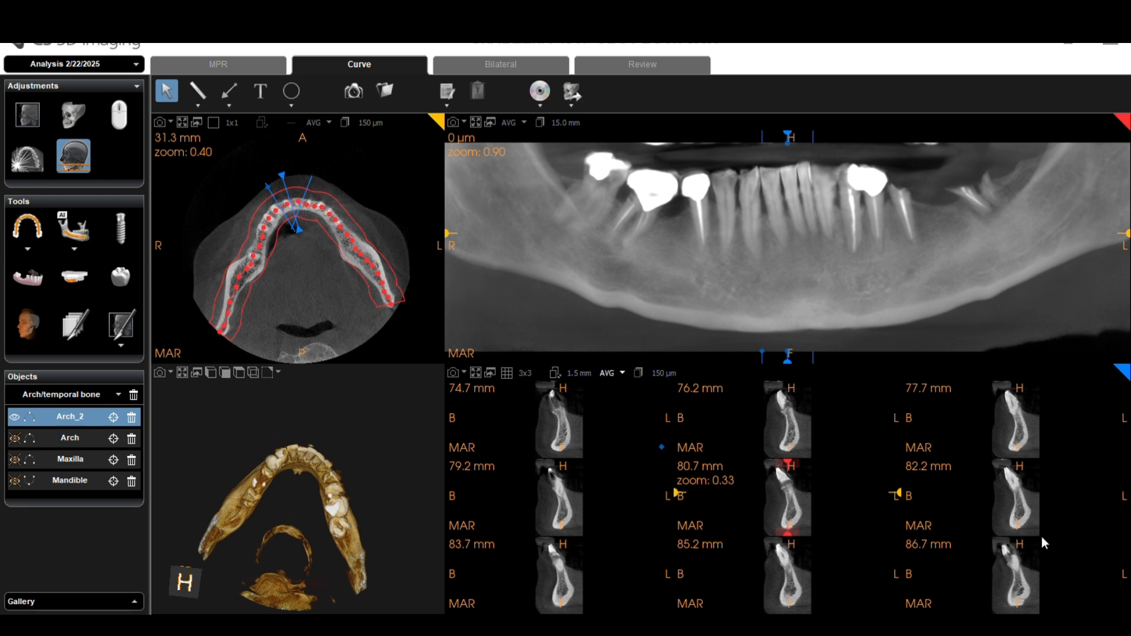
# Step: Move the cross-section position along the panoramic to the right premolar region at 65.0 mm and enlarge the cross-section view
pyautogui.moveTo(795, 363); pyautogui.dragTo(794, 361)
pyautogui.moveTo(781, 361); pyautogui.dragTo(729, 359)
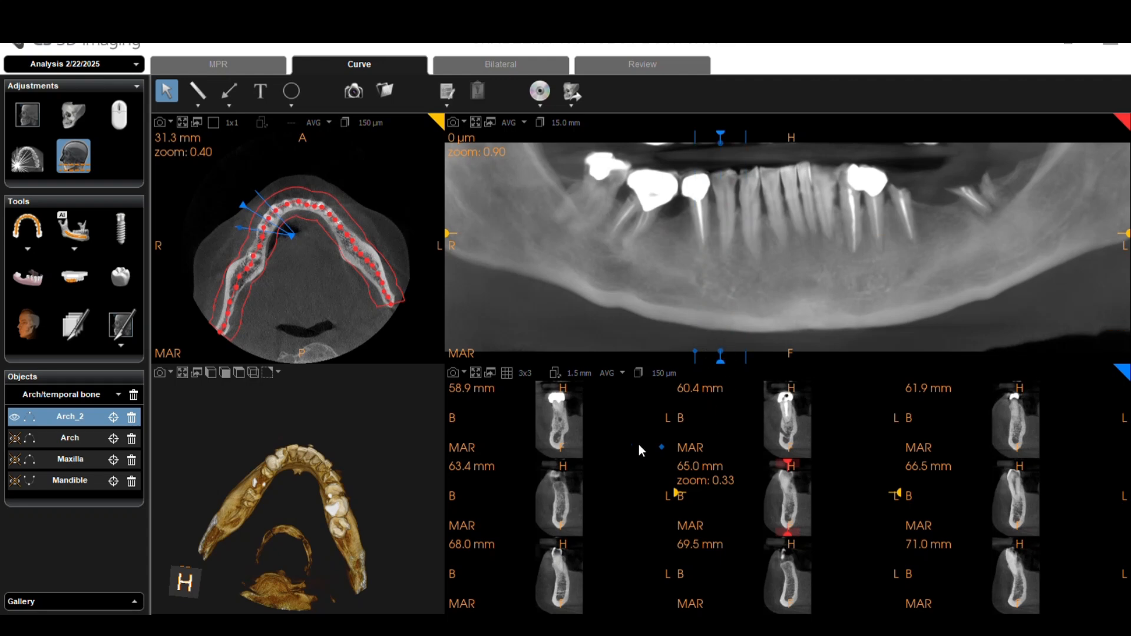
pyautogui.click(476, 373)
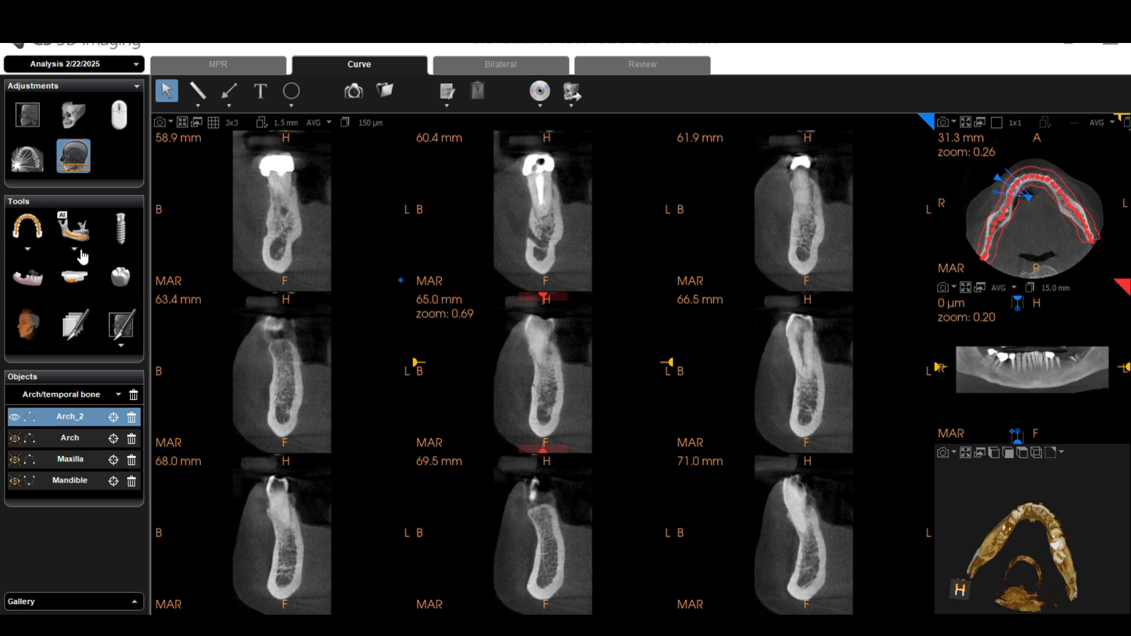
# Step: Start a manual nerve canal on the right side, placing its first points at the mental foramen on the 60.4 mm cross-section
pyautogui.click(112, 323)
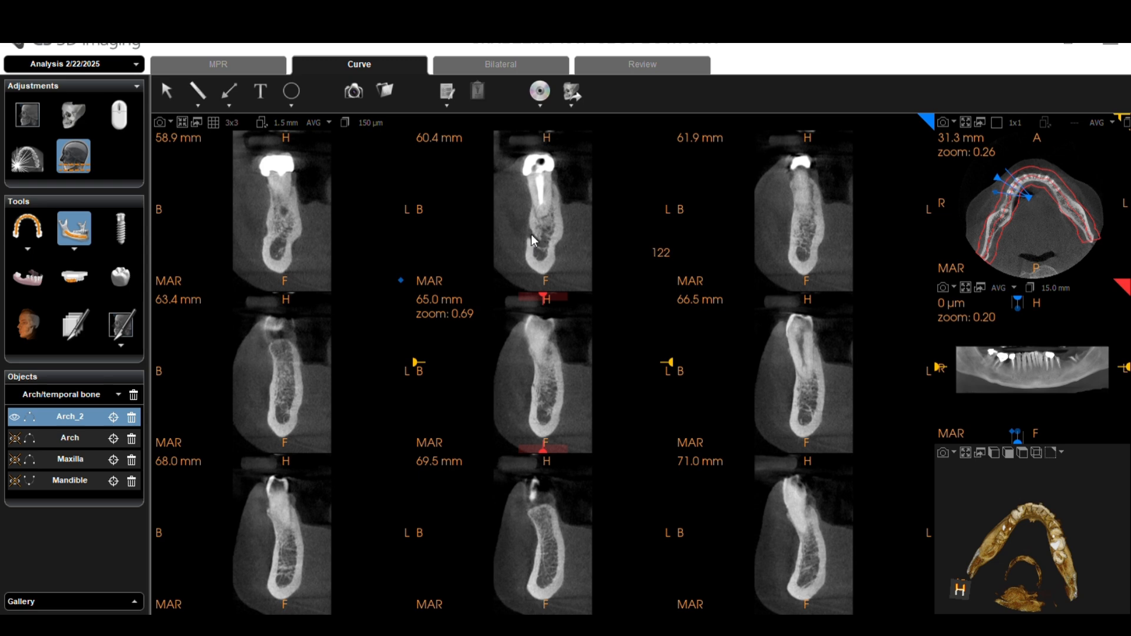
pyautogui.click(537, 248)
pyautogui.click(537, 242)
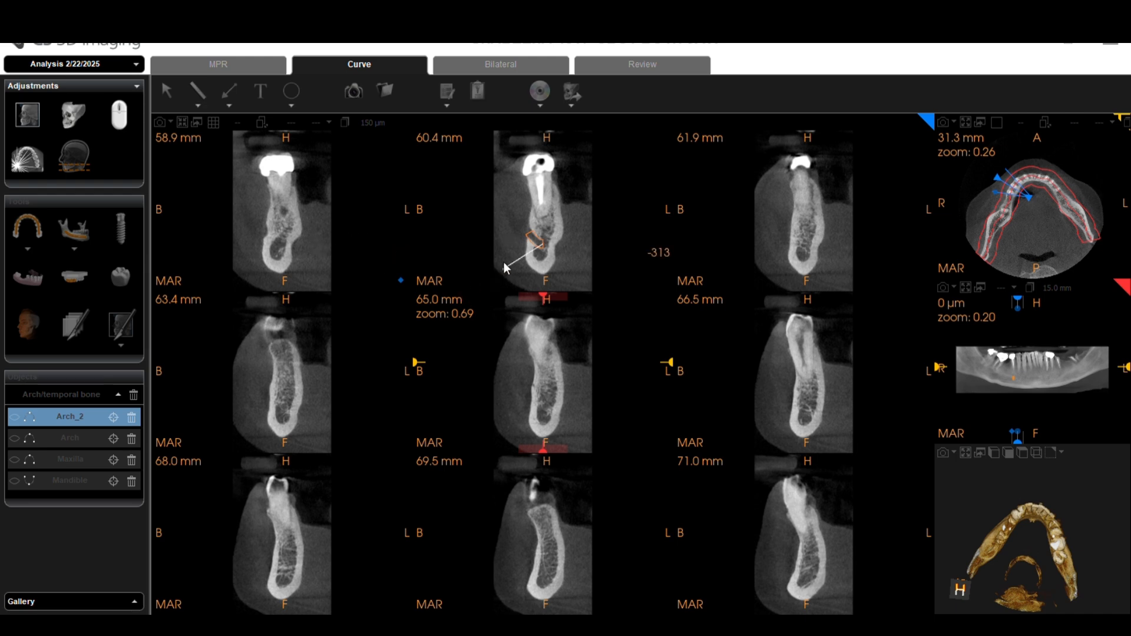
# Step: Continue the right nerve canal posteriorly, placing one point on each cross-section from 57.9 mm to 50.4 mm
pyautogui.moveTo(1025, 446); pyautogui.dragTo(1016, 446)
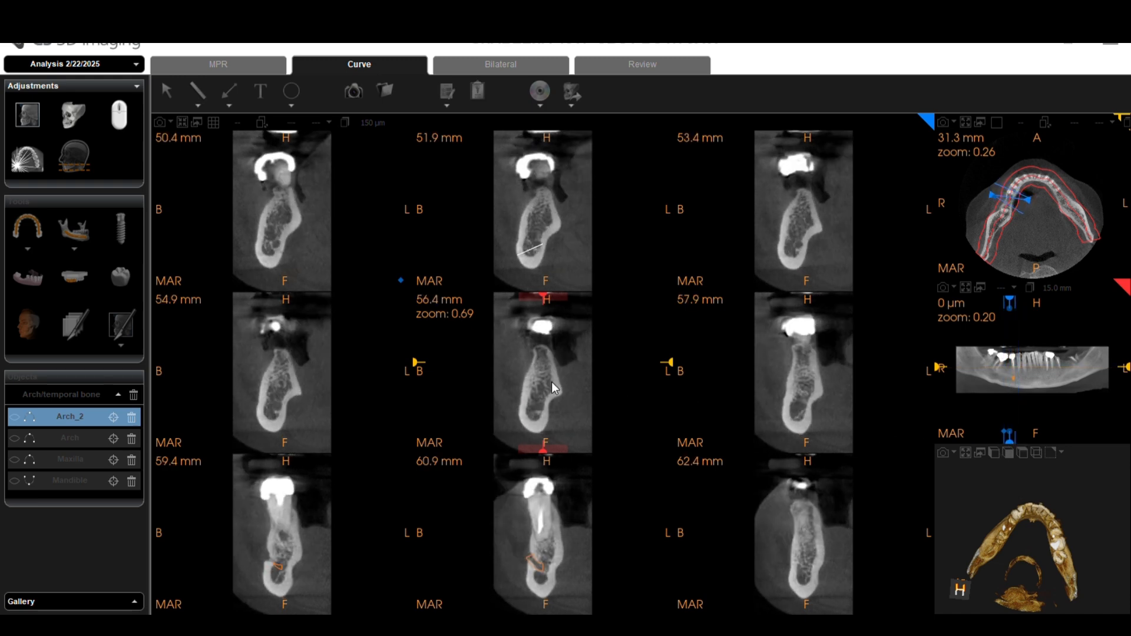
pyautogui.click(801, 407)
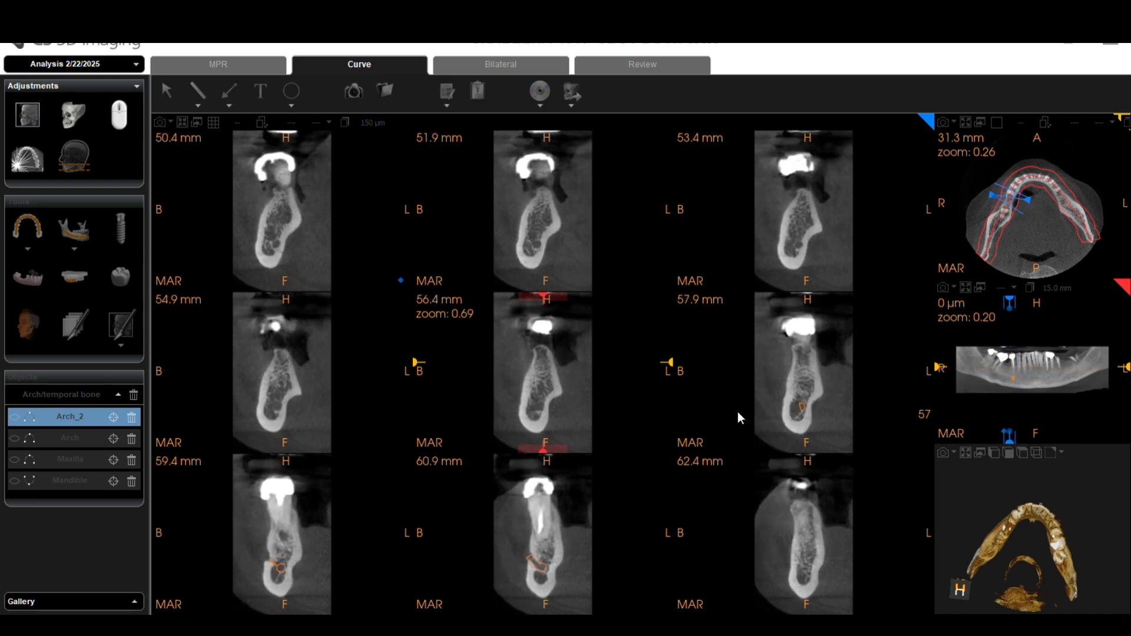
pyautogui.click(539, 407)
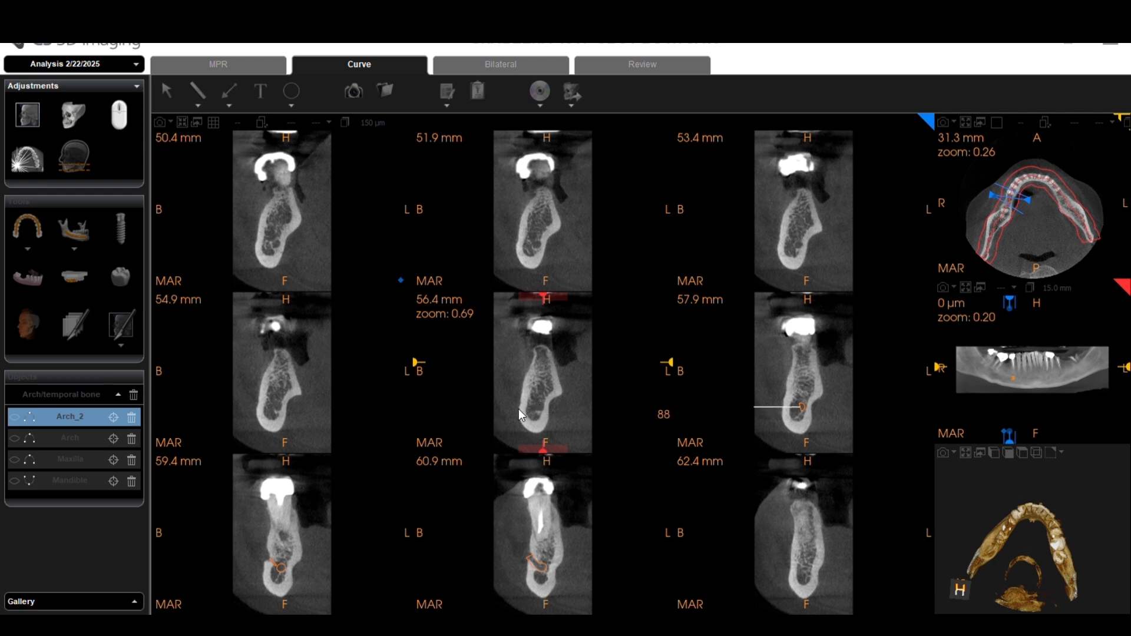
pyautogui.click(276, 404)
pyautogui.click(797, 246)
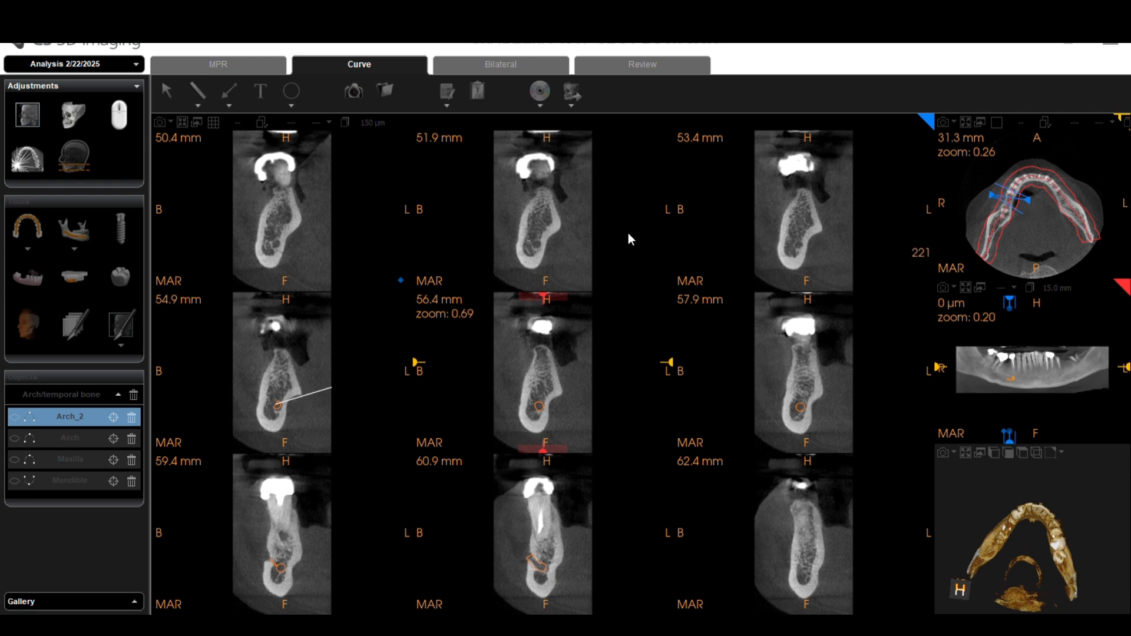
pyautogui.click(537, 243)
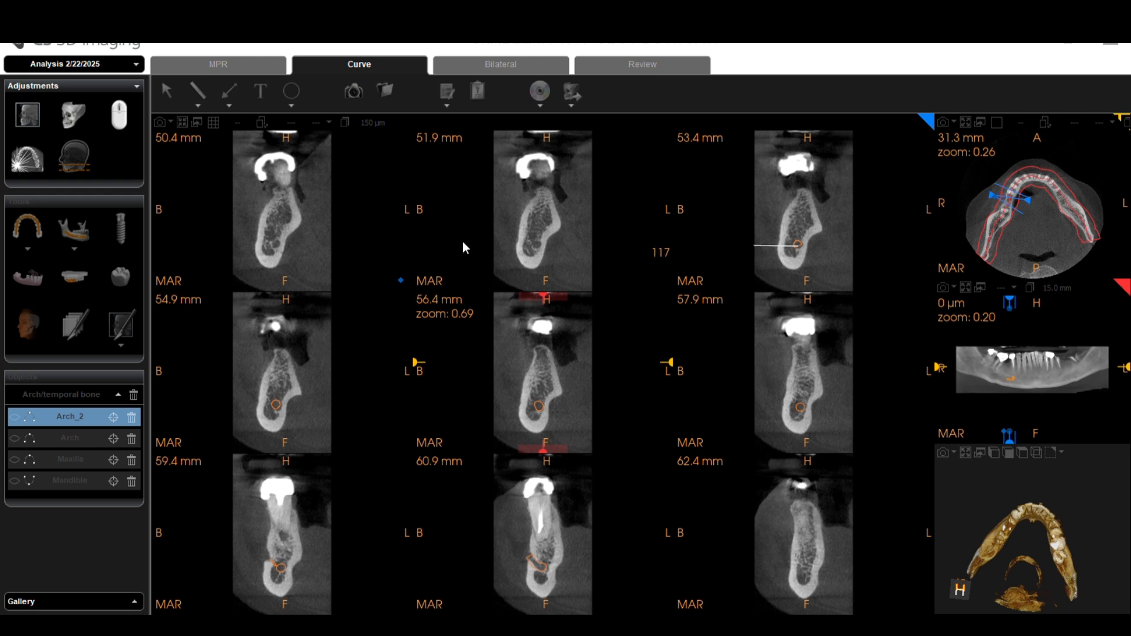
pyautogui.click(276, 242)
# Step: Extend the right nerve canal posteriorly with points on successive cross-sections down to the 38.4 mm and 36.9 mm slices
pyautogui.moveTo(1008, 444); pyautogui.dragTo(1009, 445)
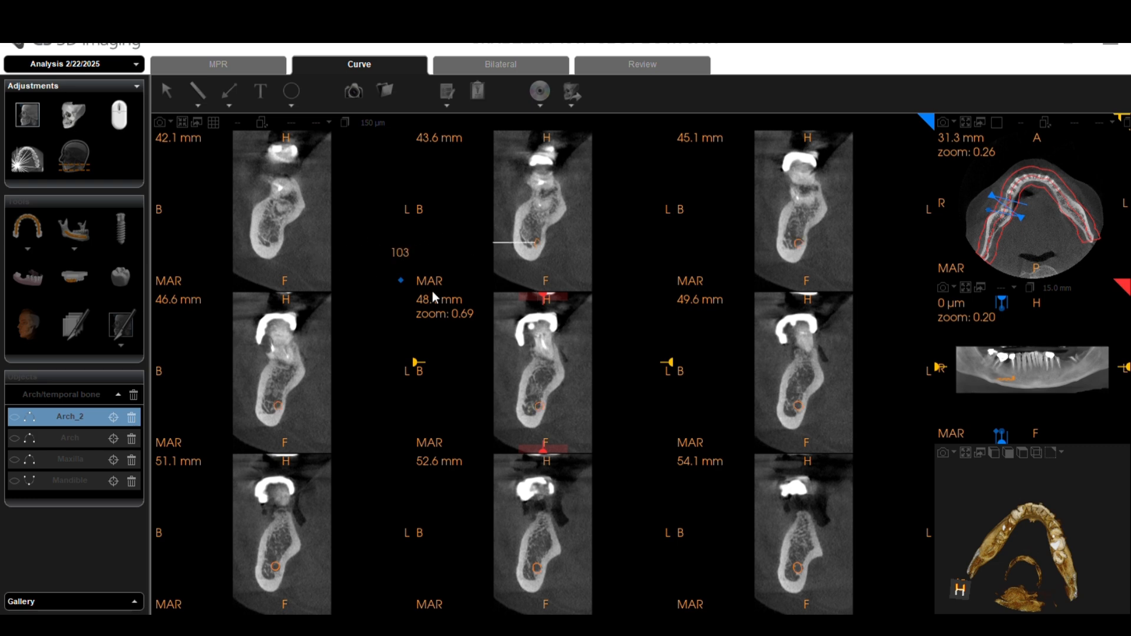
pyautogui.moveTo(1009, 447); pyautogui.dragTo(1004, 445)
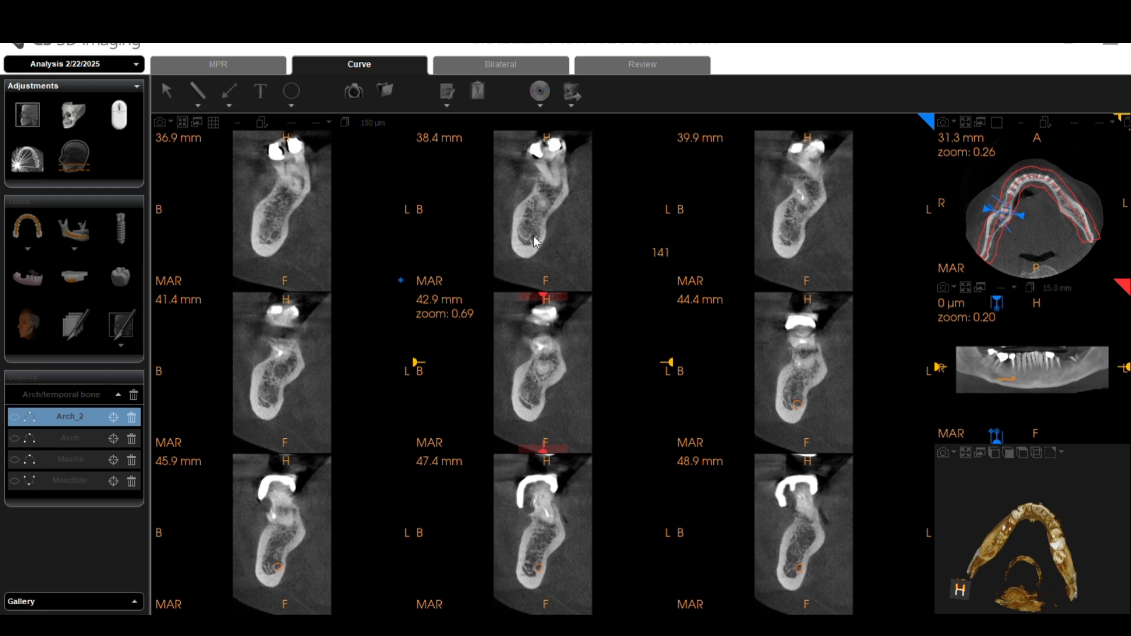
pyautogui.click(534, 239)
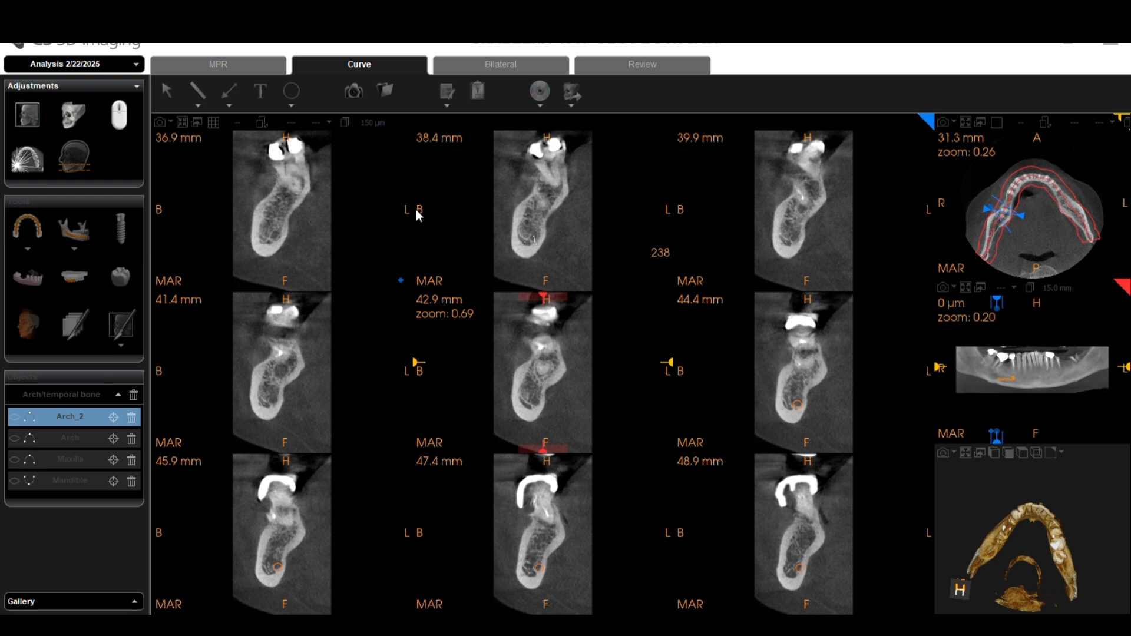
pyautogui.click(273, 234)
# Step: Add right nerve canal points on the 34.5 mm, 30.0 mm and 25.5 mm cross-sections
pyautogui.moveTo(1009, 444); pyautogui.dragTo(993, 443)
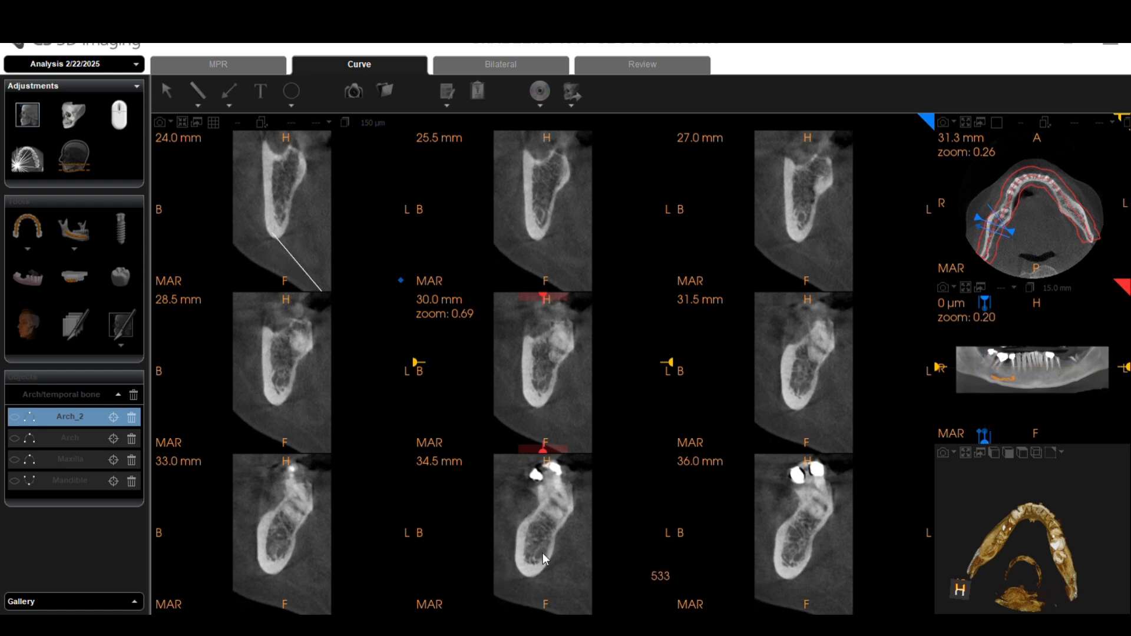
pyautogui.click(544, 388)
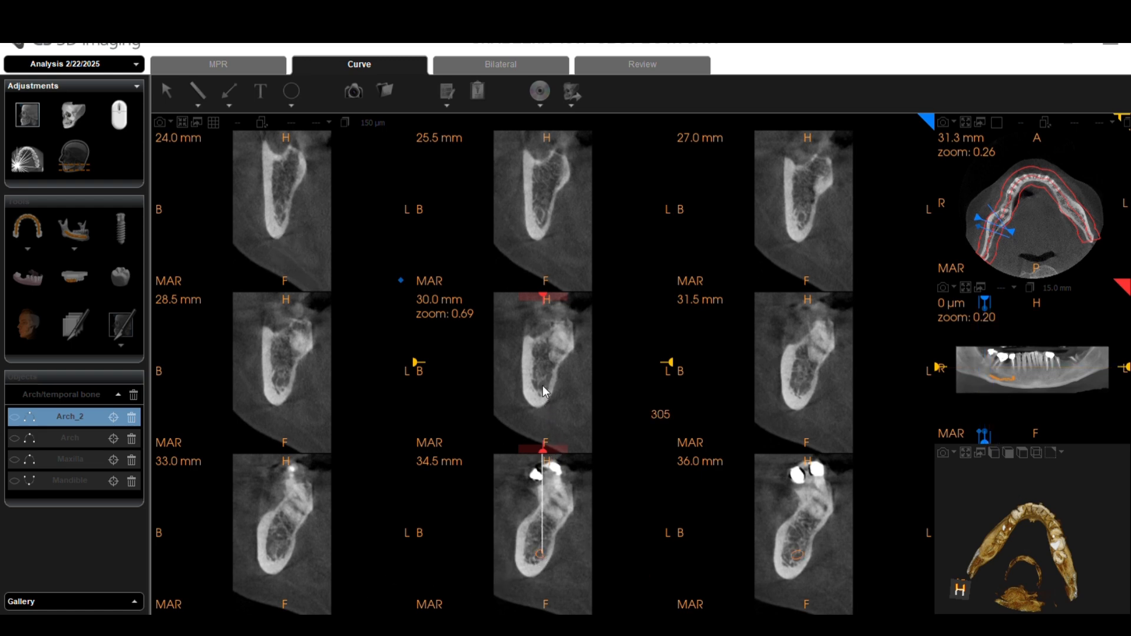
pyautogui.click(541, 217)
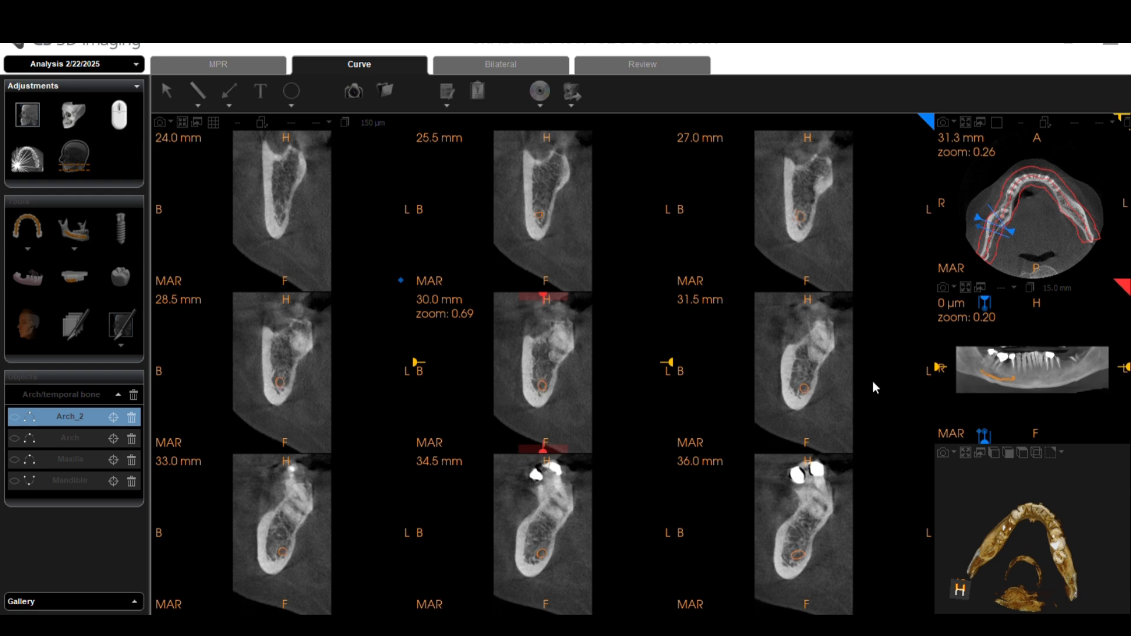
# Step: Trace the right nerve canal up into the ramus to the 15.1 mm cross-section and finish the canal
pyautogui.moveTo(993, 444); pyautogui.dragTo(985, 445)
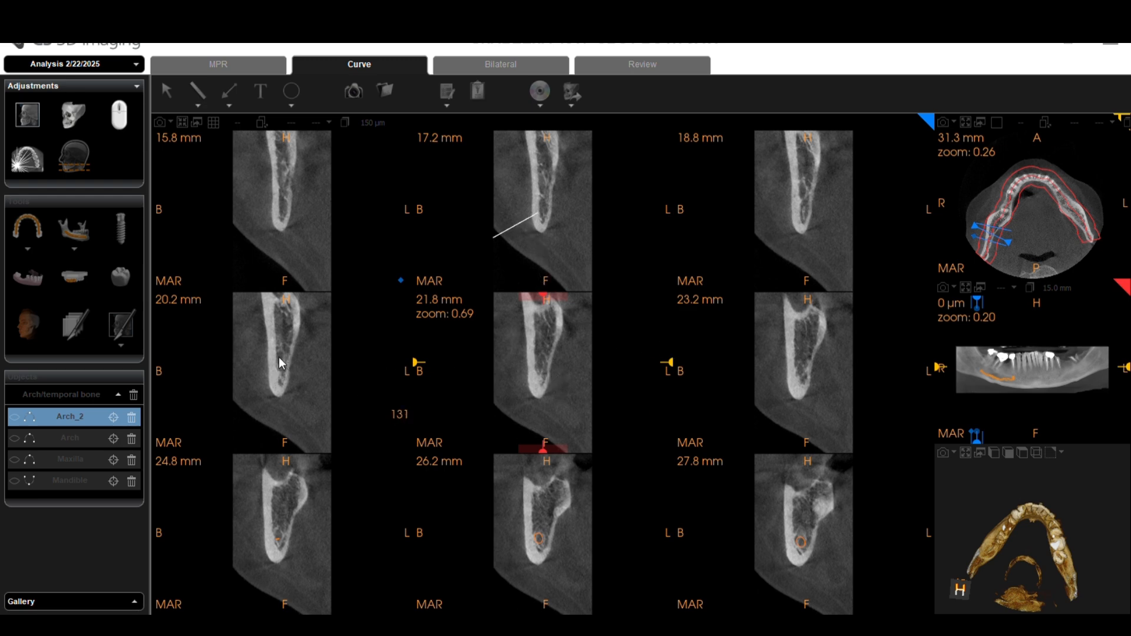
pyautogui.click(546, 208)
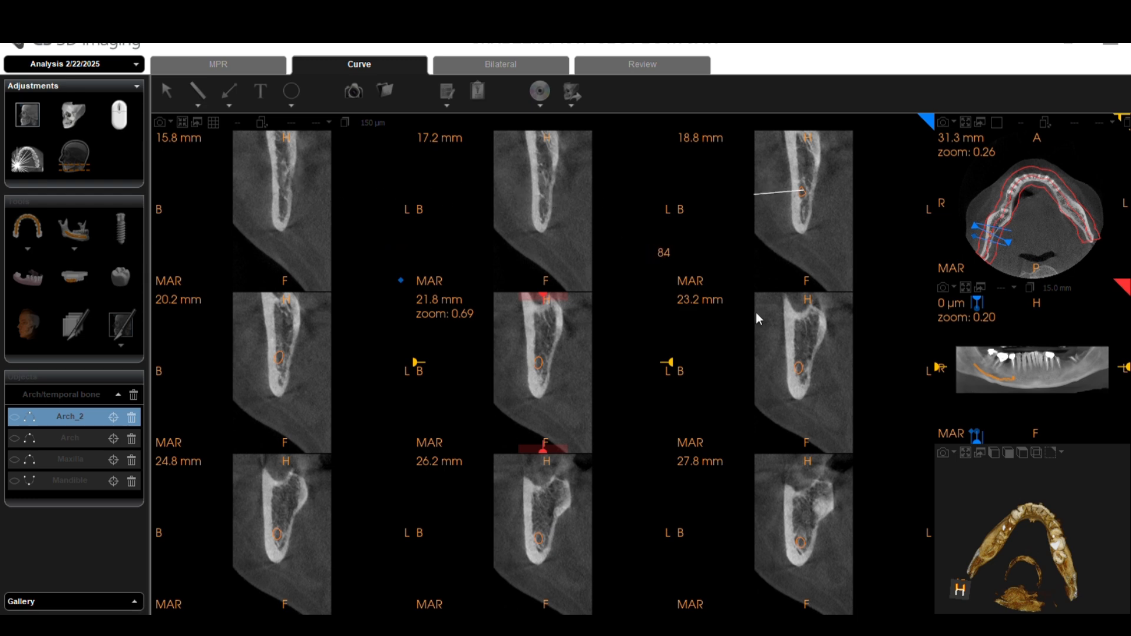
pyautogui.moveTo(978, 441); pyautogui.dragTo(978, 441)
pyautogui.moveTo(984, 445); pyautogui.dragTo(983, 445)
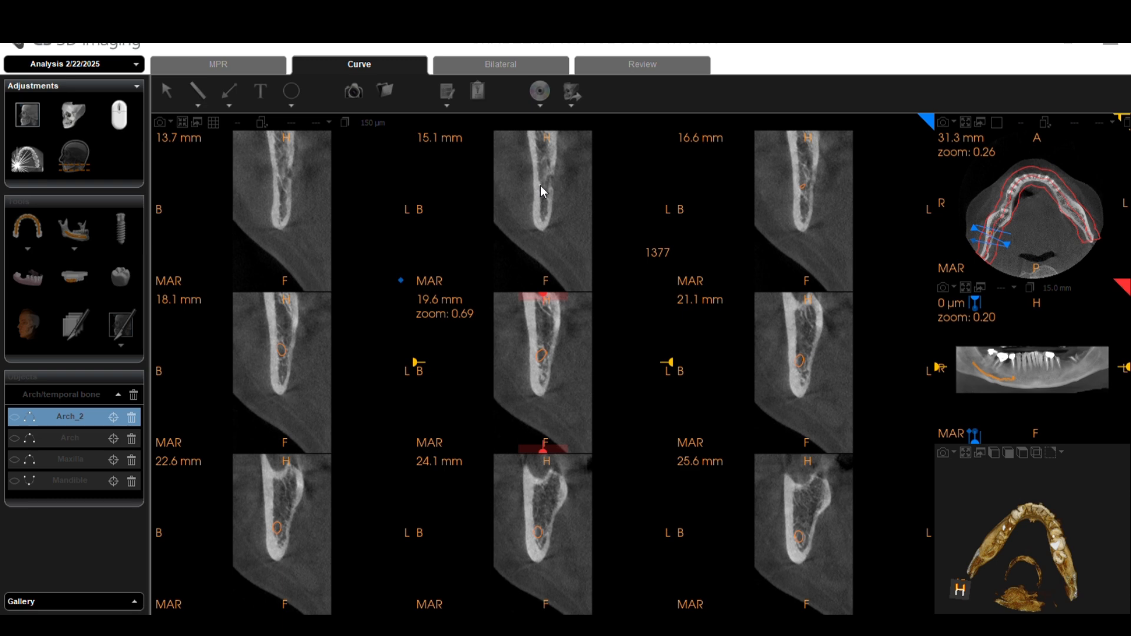
pyautogui.doubleClick(908, 328)
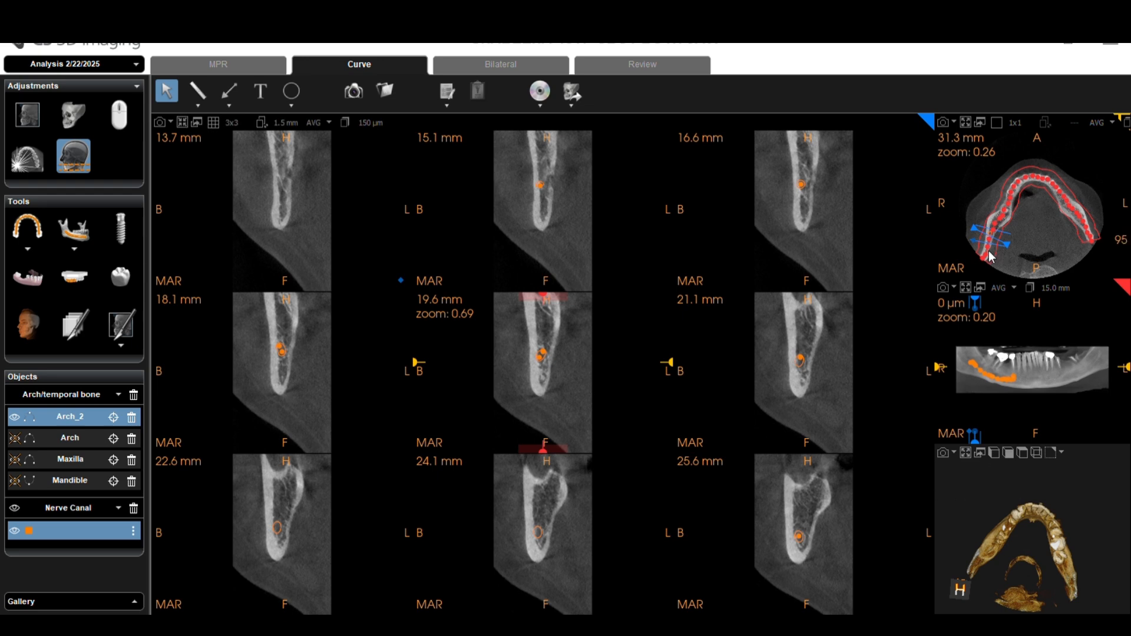
# Step: Examine the traced nerve canal in the enlarged panoramic view and on the enlarged, rotated 3D mandible
pyautogui.click(968, 290)
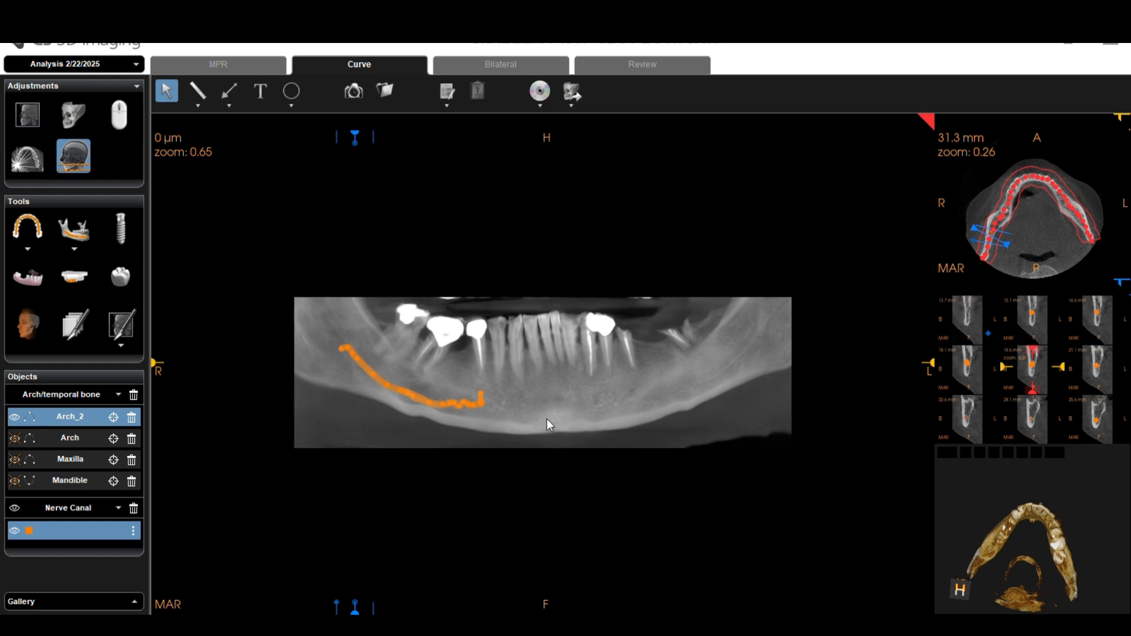
pyautogui.click(968, 289)
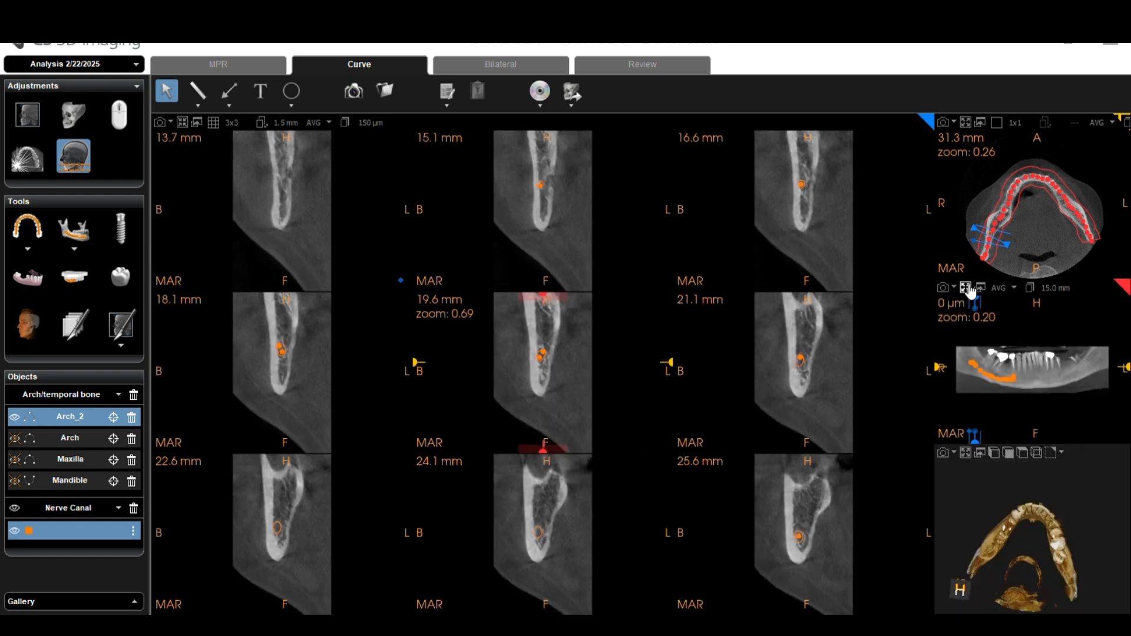
pyautogui.click(974, 463)
pyautogui.moveTo(541, 307); pyautogui.dragTo(559, 138)
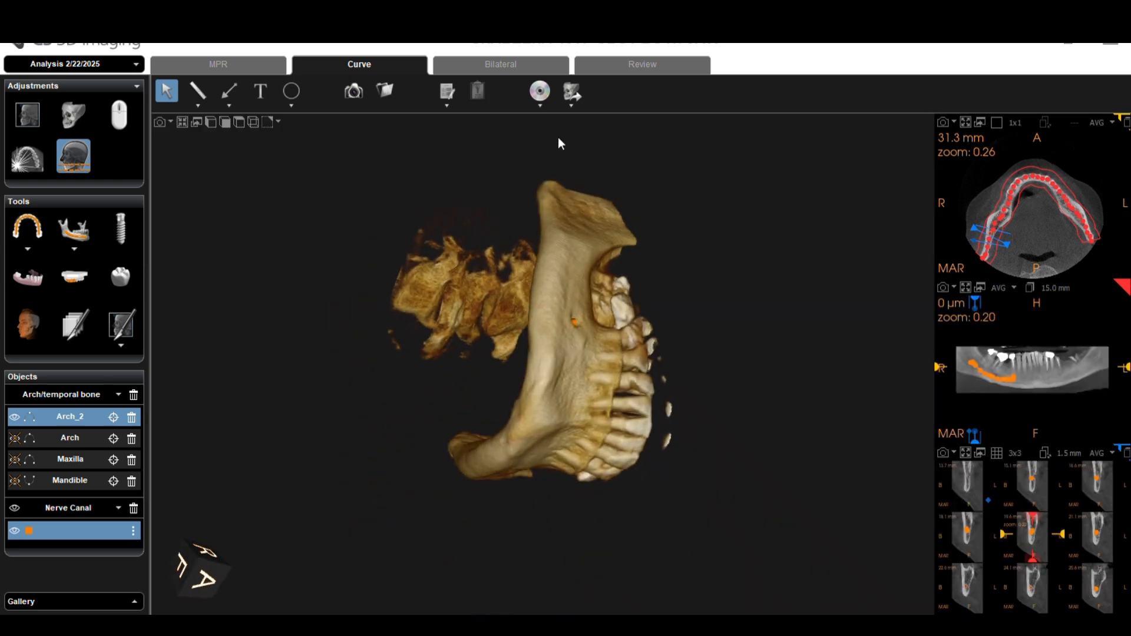
pyautogui.moveTo(523, 240); pyautogui.dragTo(356, 369)
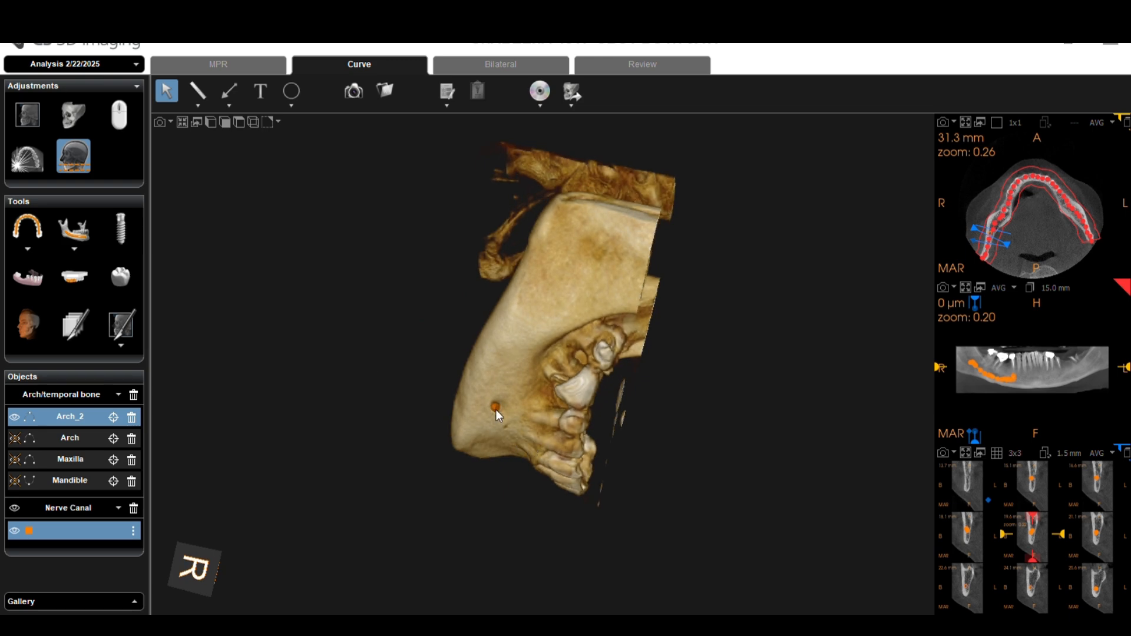
pyautogui.moveTo(598, 315); pyautogui.dragTo(602, 371)
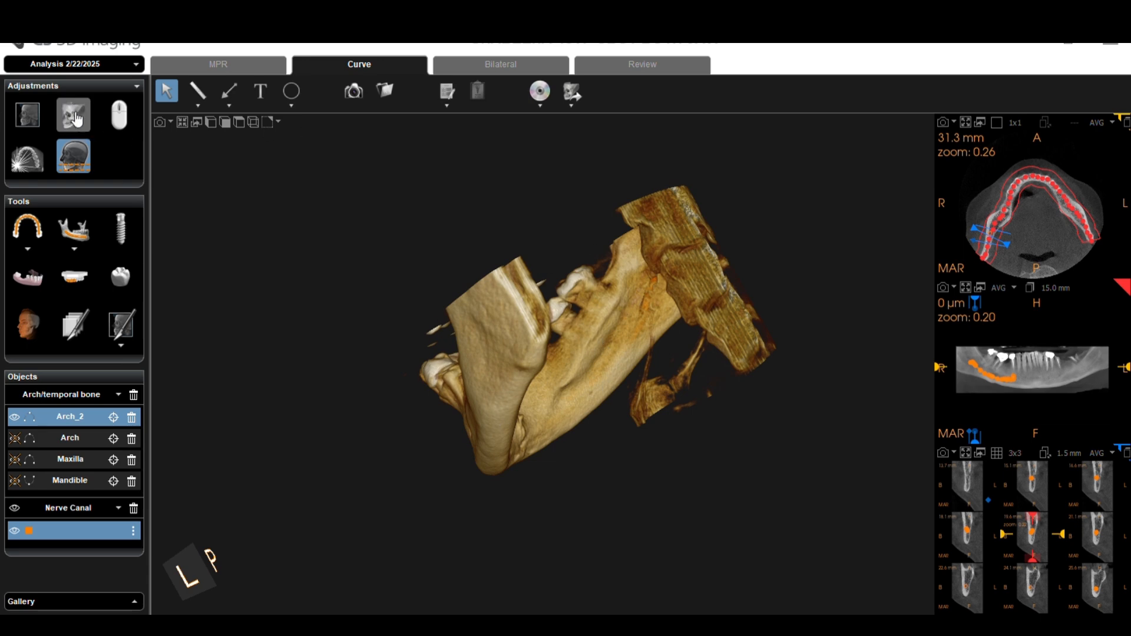
# Step: Open the 3D rendering adjustments and set the volume opacity to 83 so the canal shows through the bone
pyautogui.click(74, 118)
pyautogui.moveTo(110, 235); pyautogui.dragTo(92, 234)
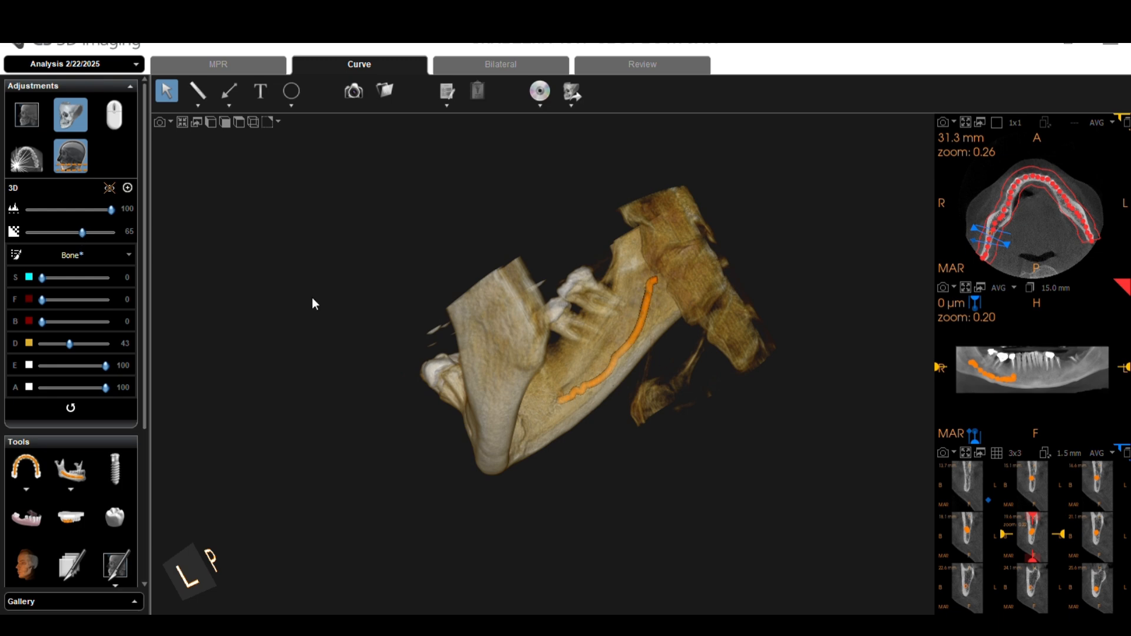
pyautogui.click(98, 233)
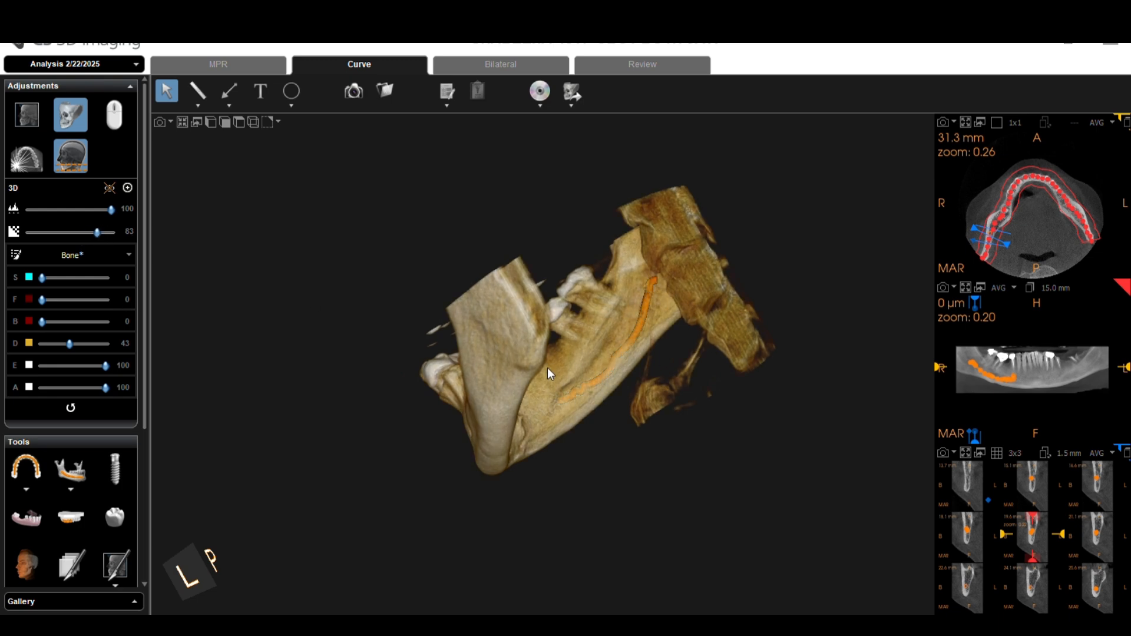
# Step: Inspect the nerve canal from both sides of the 3D mandible and set the volume opacity to 70
pyautogui.moveTo(507, 370); pyautogui.dragTo(603, 407)
pyautogui.moveTo(470, 394); pyautogui.dragTo(674, 445)
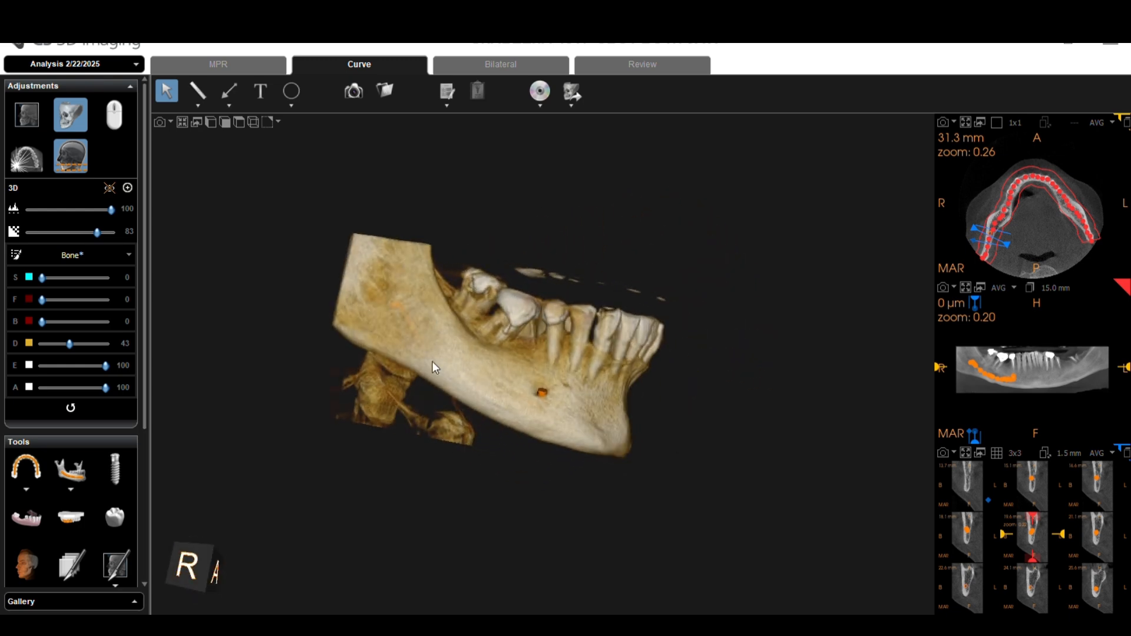
pyautogui.moveTo(432, 365); pyautogui.dragTo(538, 397)
pyautogui.moveTo(413, 322); pyautogui.dragTo(548, 404)
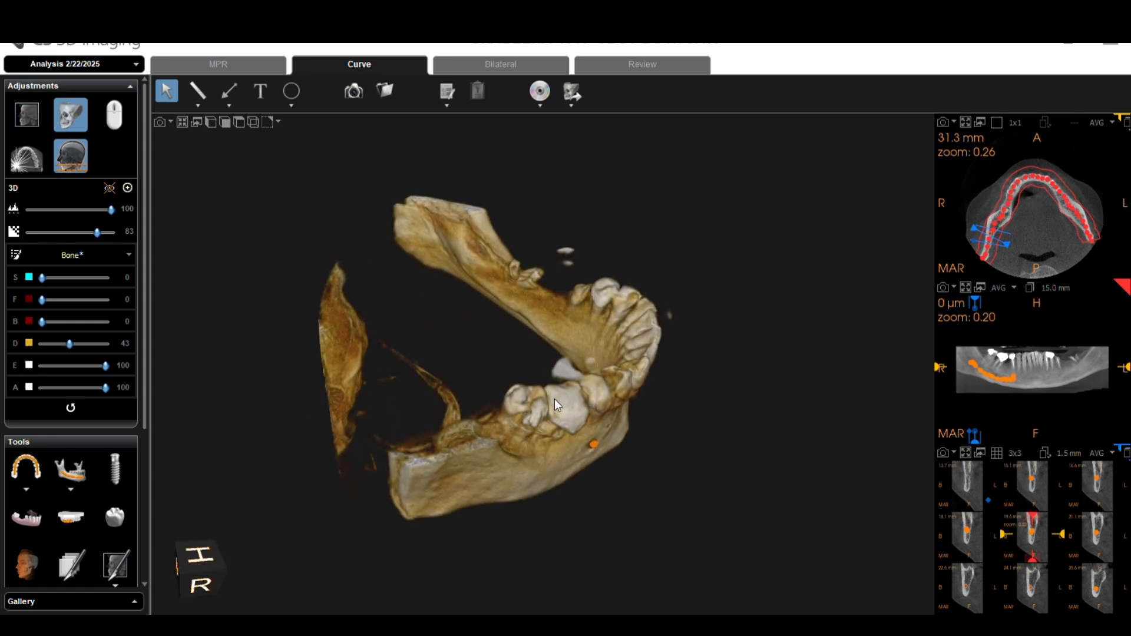
pyautogui.moveTo(514, 454); pyautogui.dragTo(509, 385)
pyautogui.moveTo(610, 390); pyautogui.dragTo(460, 426)
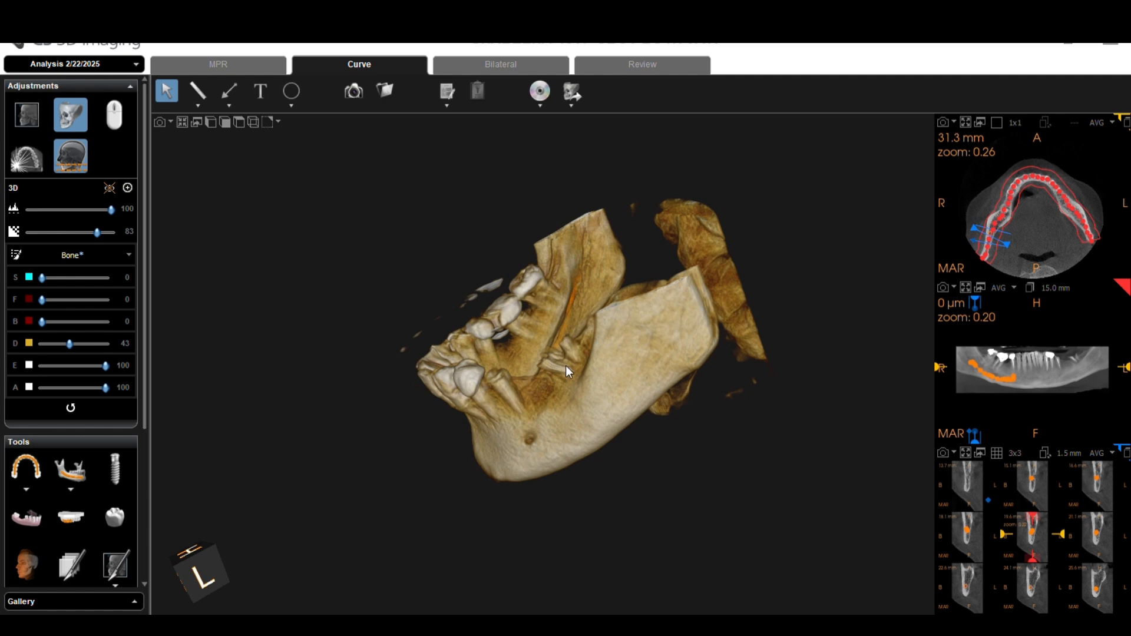
pyautogui.moveTo(600, 366); pyautogui.dragTo(659, 428)
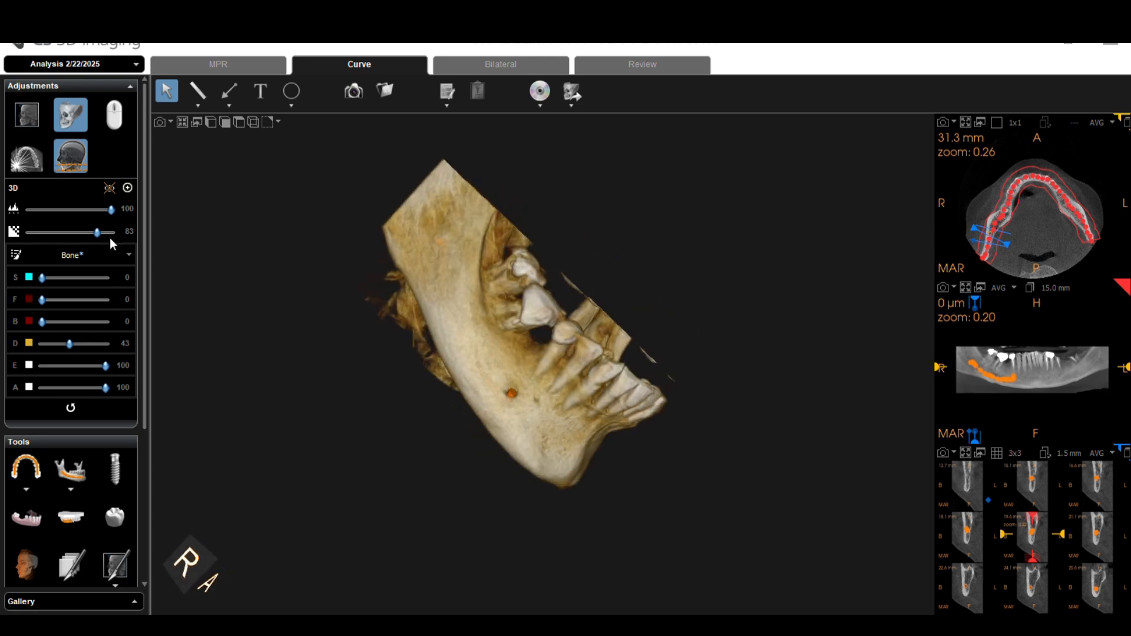
pyautogui.moveTo(98, 232); pyautogui.dragTo(87, 232)
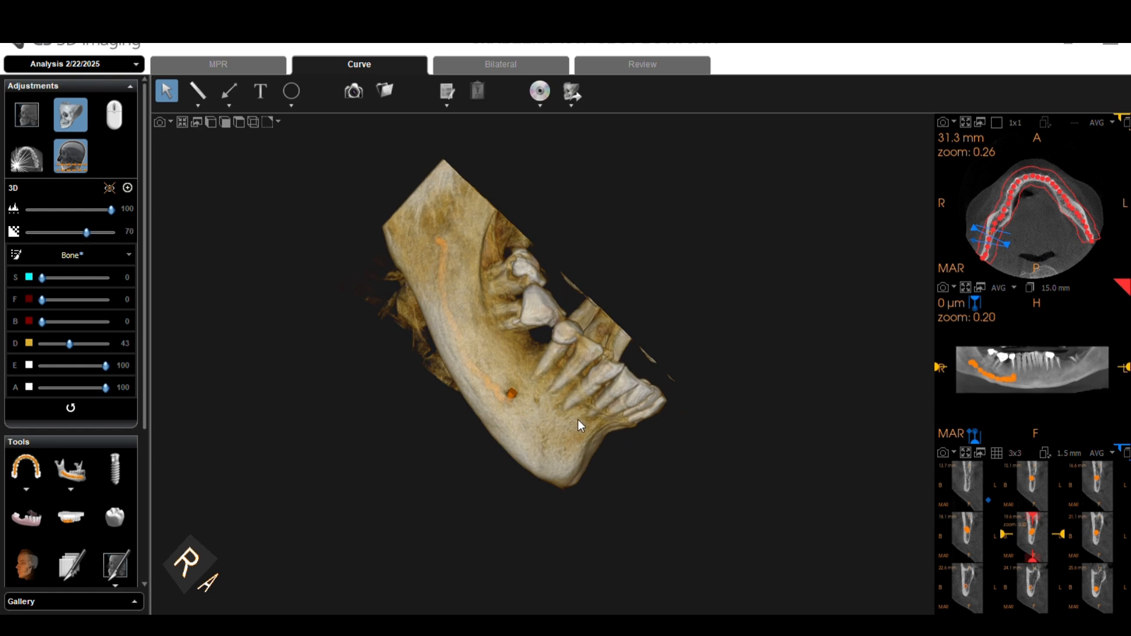